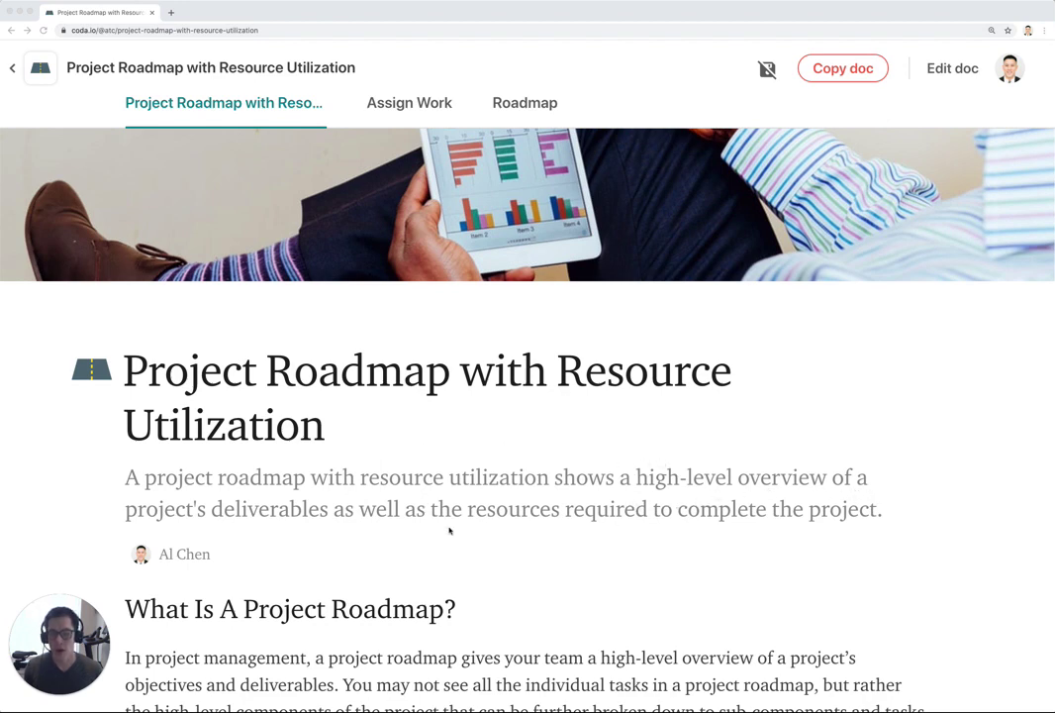
Copy the Project Roadmap with Resource Utilization template into My Docs
{"action": "scroll", "coordinate": [451, 534], "scroll_direction": "down", "scroll_amount": 2}
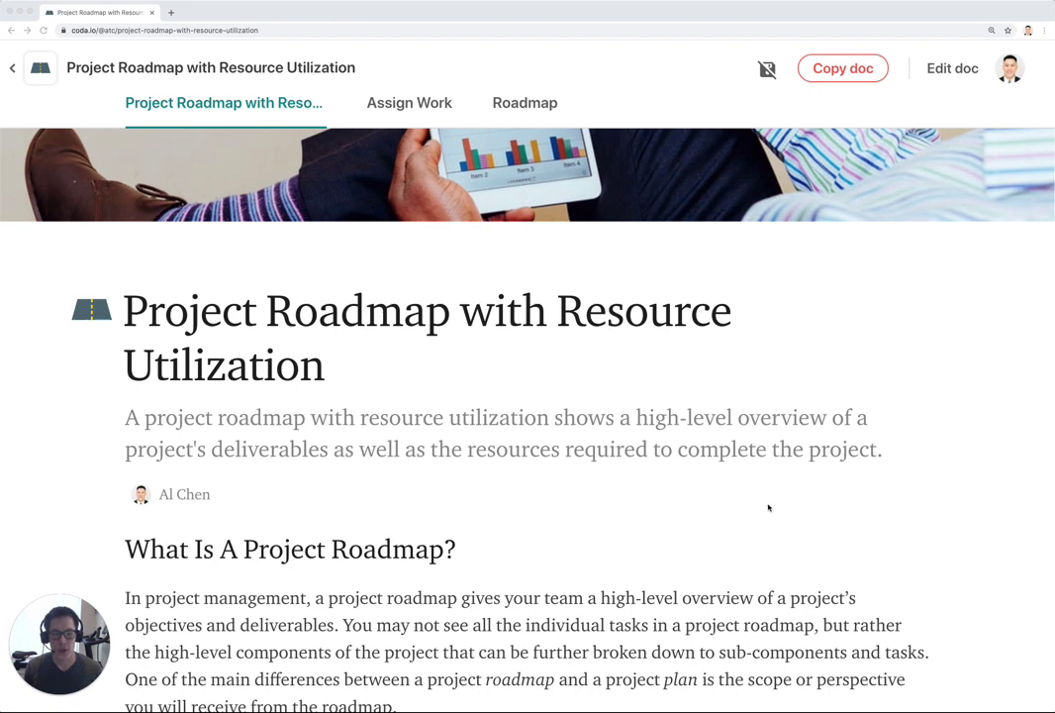
{"action": "left_click", "coordinate": [836, 69]}
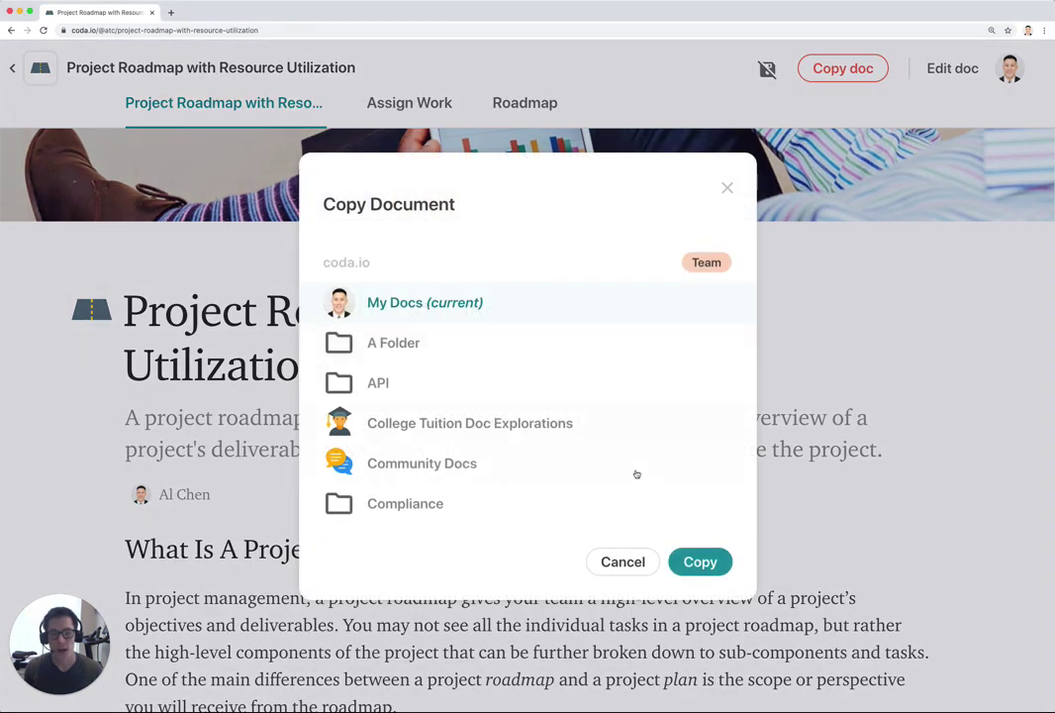
{"action": "left_click", "coordinate": [693, 561]}
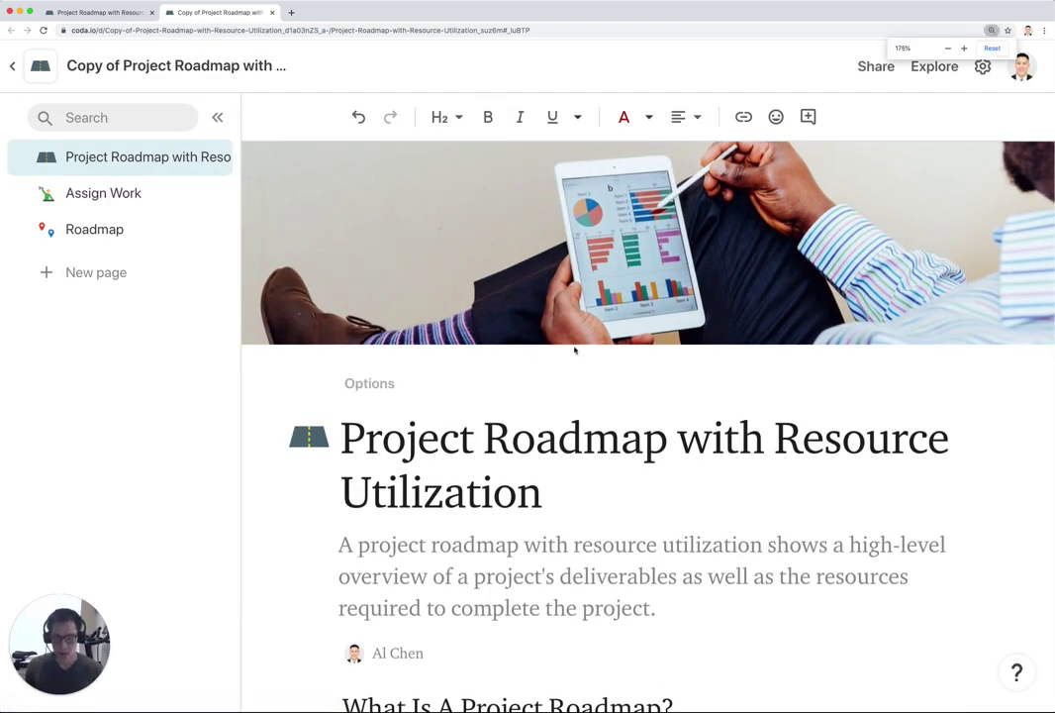
{"action": "key", "text": "ctrl+minus"}
{"action": "key", "text": "ctrl+minus"}
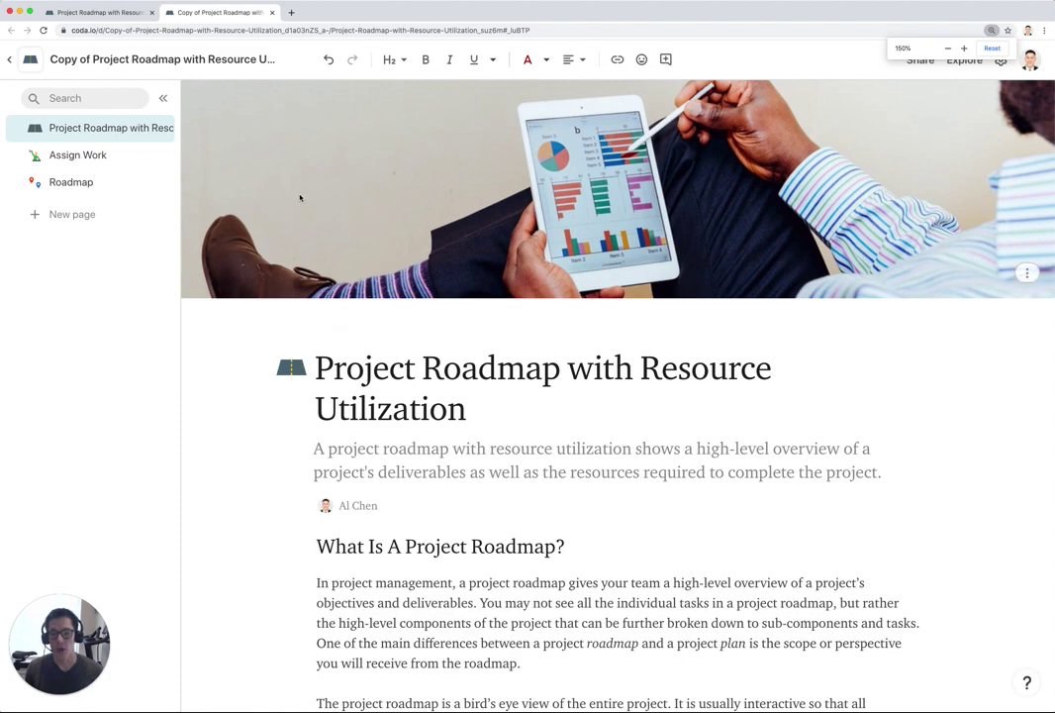
Show the Assign Work table full width with the page list hidden and zoom enlarged
{"action": "scroll", "coordinate": [302, 195], "scroll_direction": "down", "scroll_amount": 5}
{"action": "scroll", "coordinate": [466, 416], "scroll_direction": "down", "scroll_amount": 15}
{"action": "left_click", "coordinate": [507, 505]}
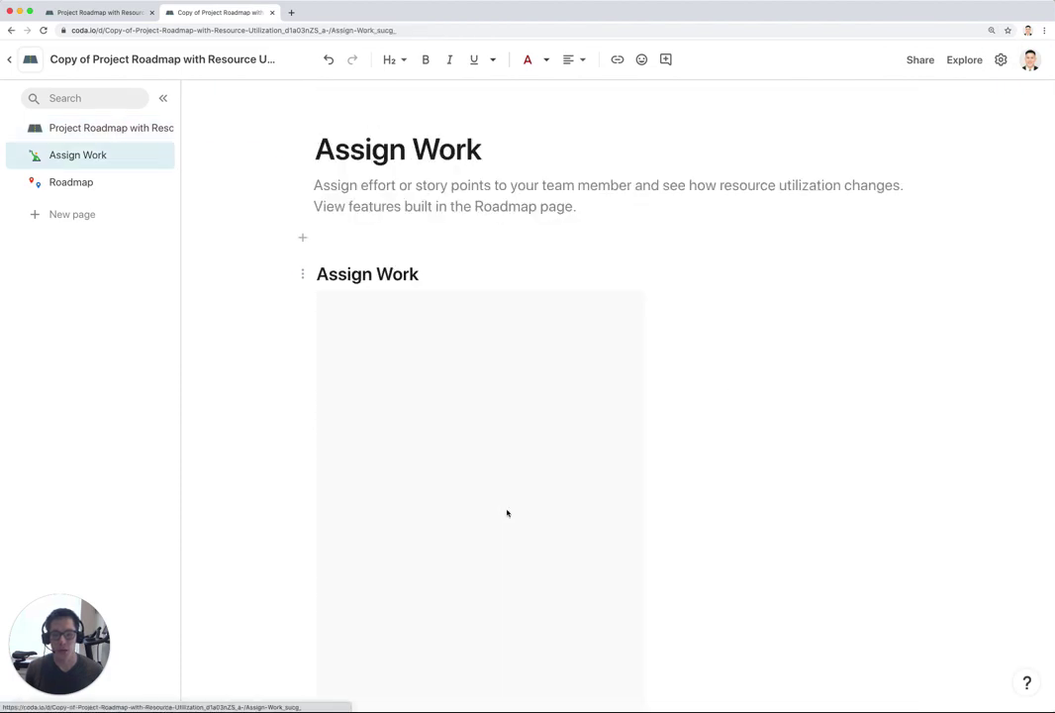
{"action": "left_click", "coordinate": [163, 99]}
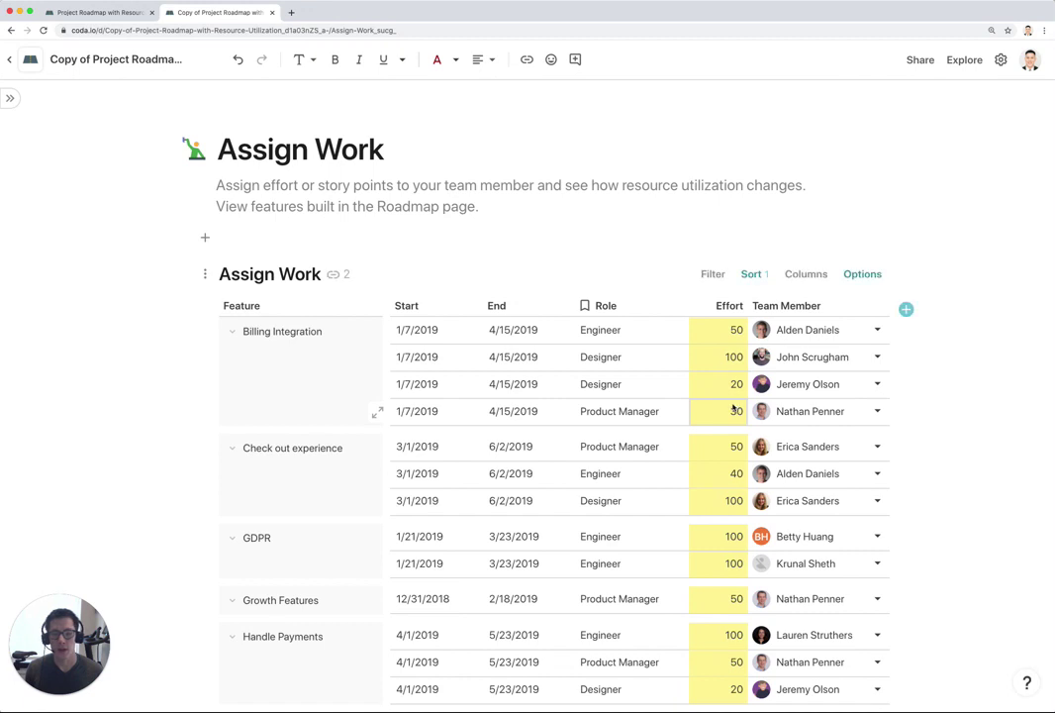
{"action": "key", "text": "super+equal"}
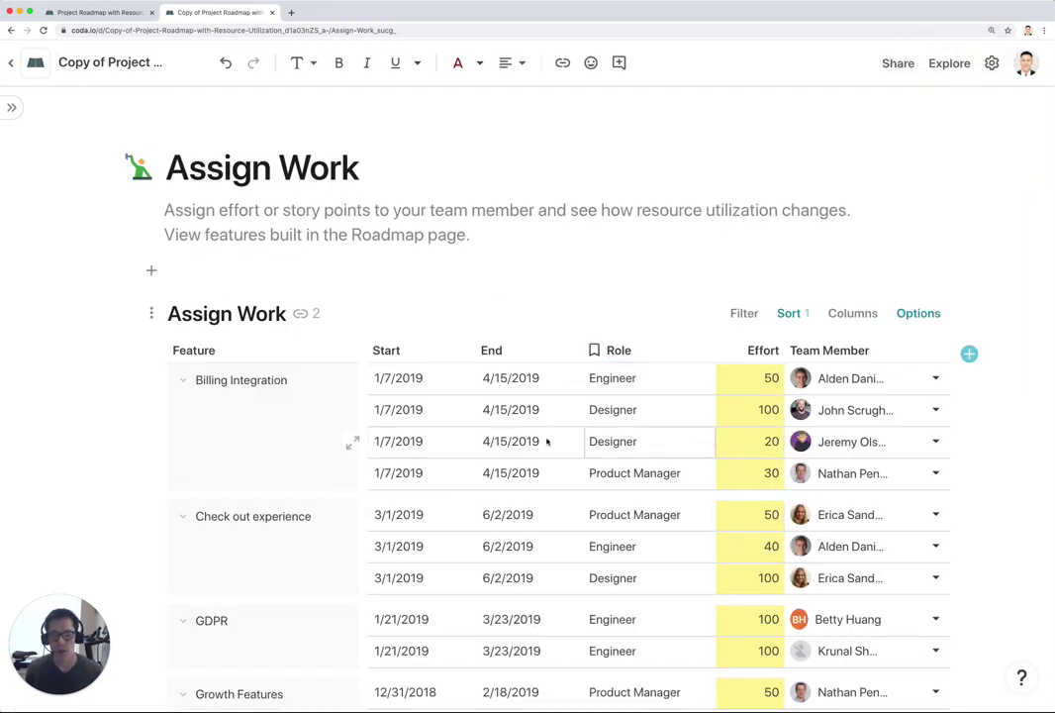
{"action": "mouse_move", "coordinate": [296, 376]}
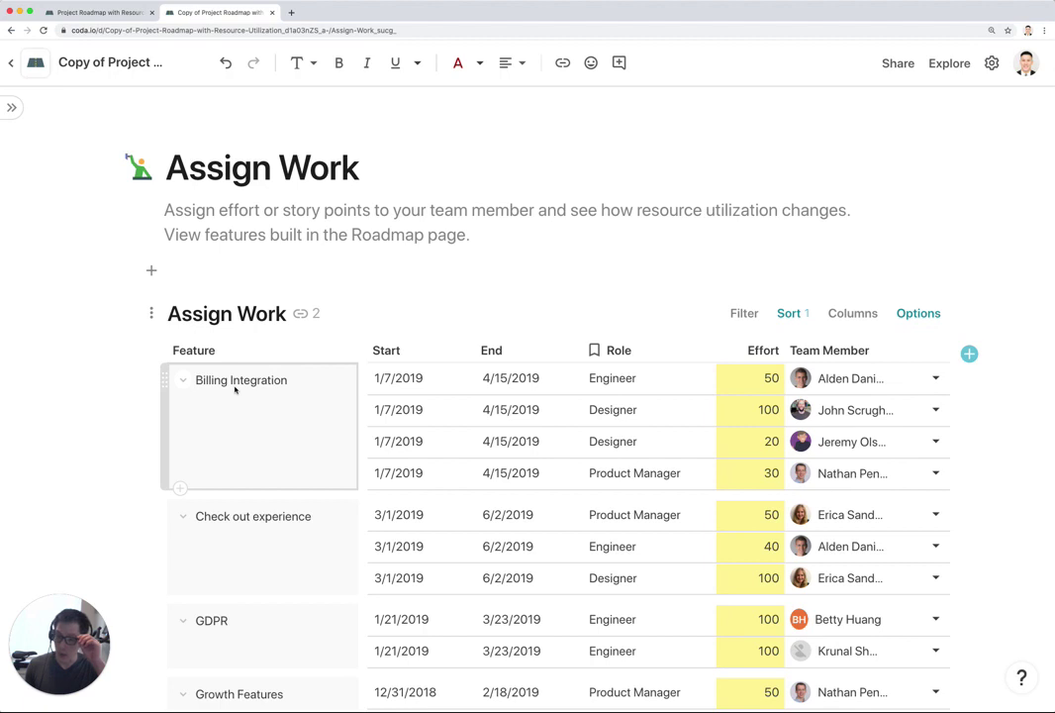
{"action": "scroll", "coordinate": [237, 390], "scroll_direction": "down", "scroll_amount": 2}
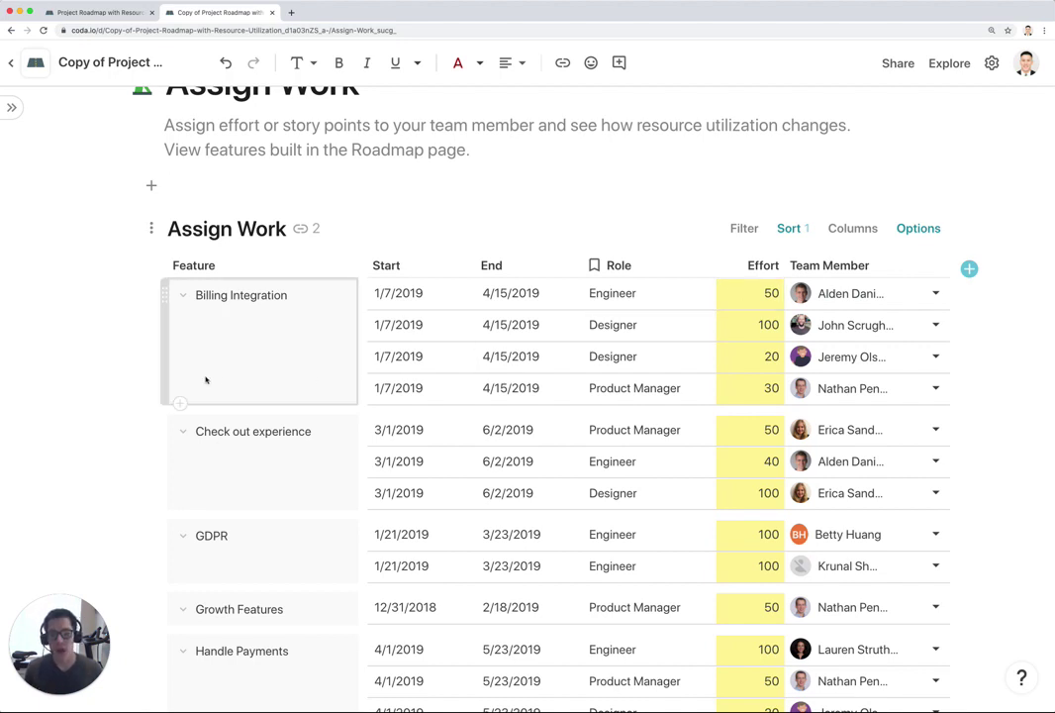
{"action": "scroll", "coordinate": [222, 361], "scroll_direction": "down", "scroll_amount": 1}
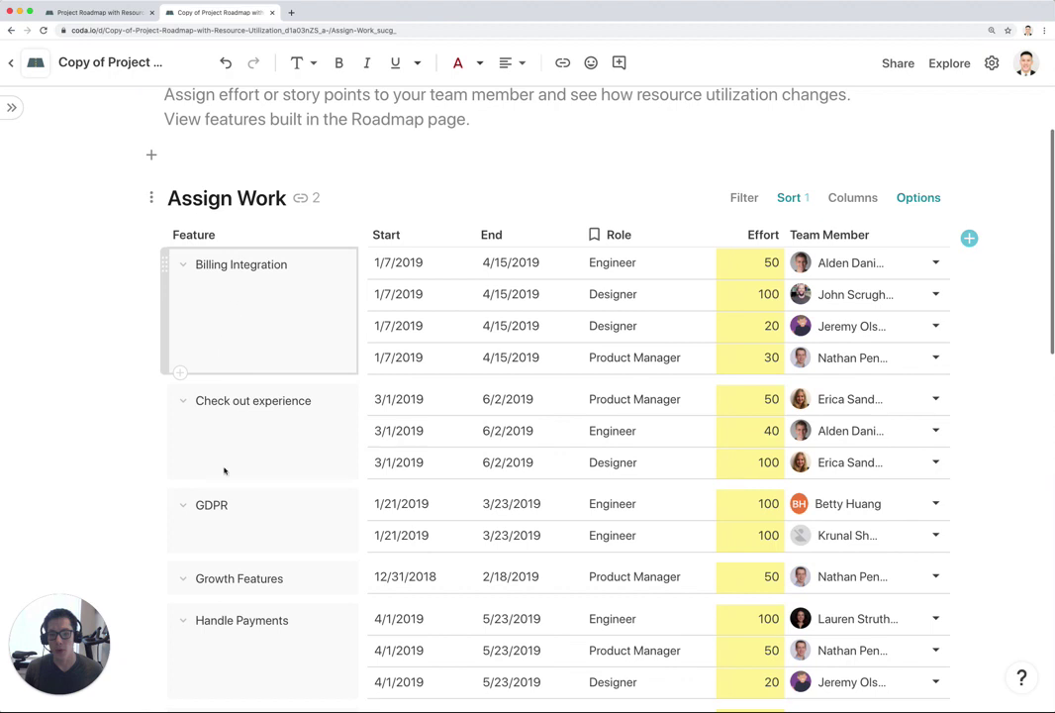
{"action": "left_click", "coordinate": [251, 294]}
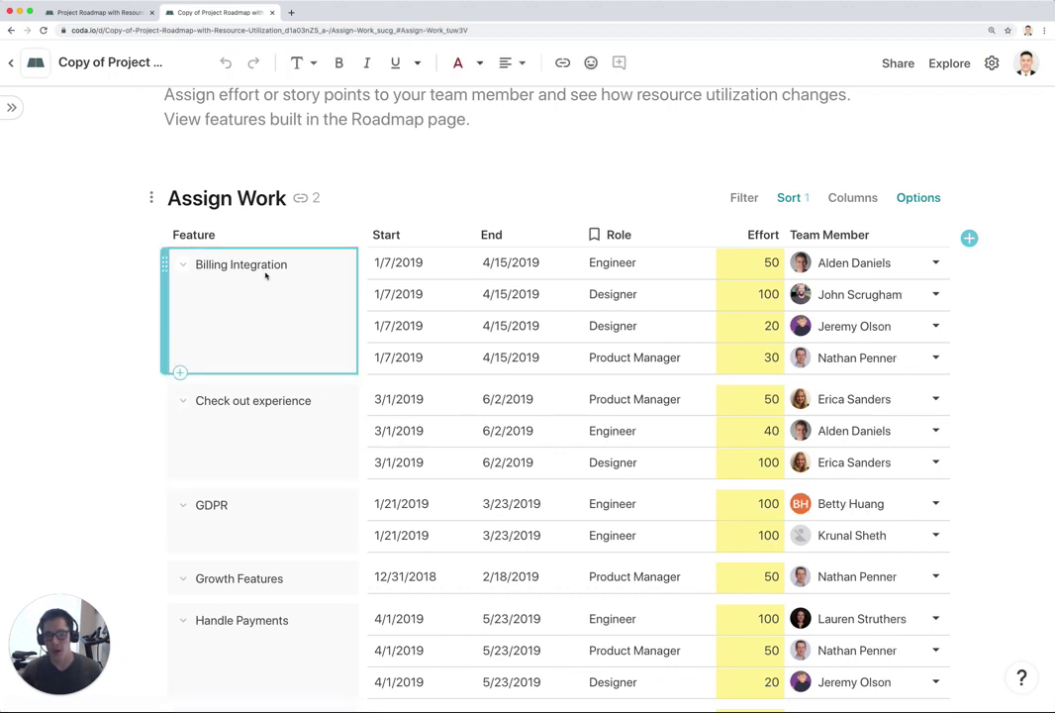
Replace the Billing Integration Feature cell text with 'Integration with gmail'
{"action": "left_click", "coordinate": [290, 266]}
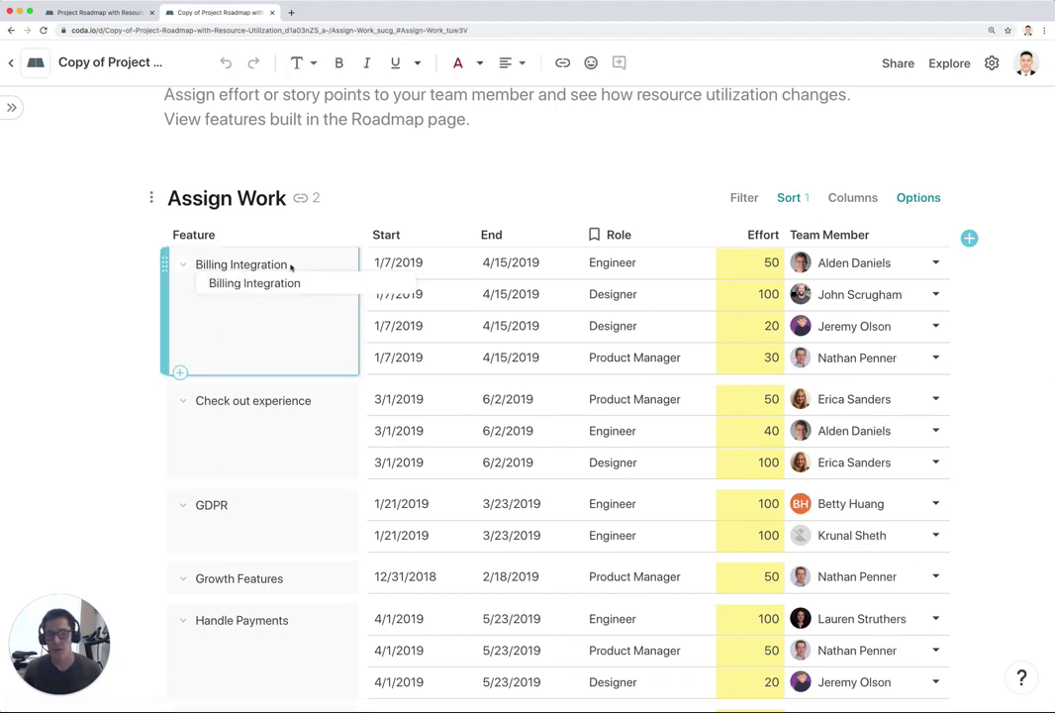
{"action": "key", "text": "BackSpace"}
{"action": "key", "text": "BackSpace"}
{"action": "key", "text": "BackSpace"}
{"action": "key", "text": "BackSpace"}
{"action": "key", "text": "BackSpace"}
{"action": "key", "text": "BackSpace"}
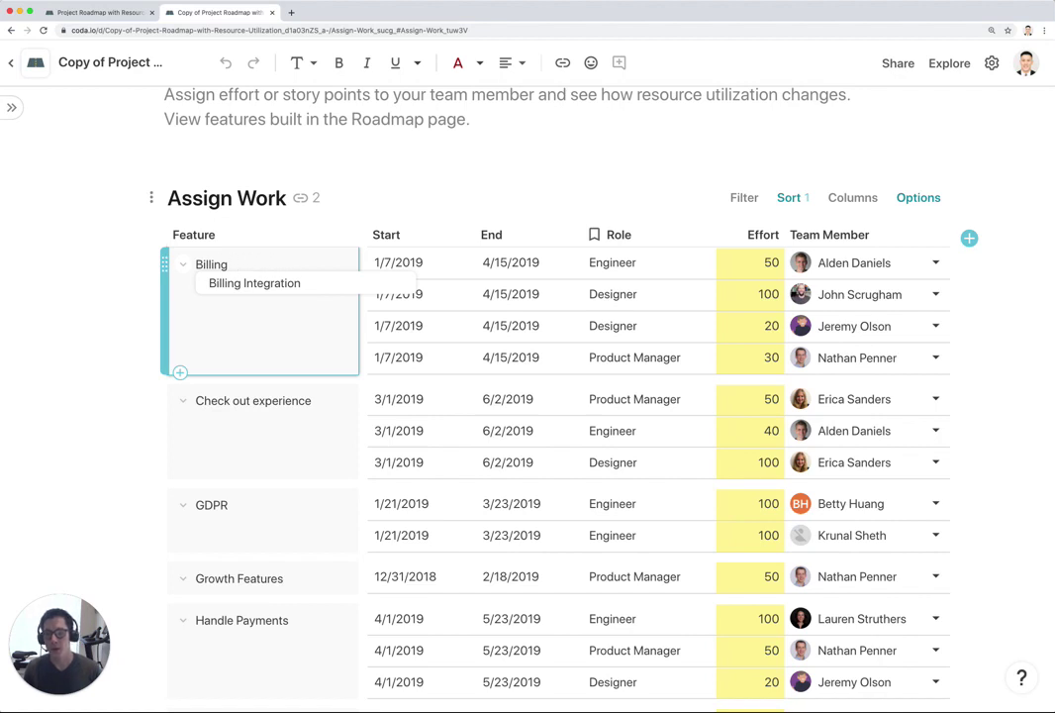
{"action": "key", "text": "BackSpace"}
{"action": "key", "text": "BackSpace"}
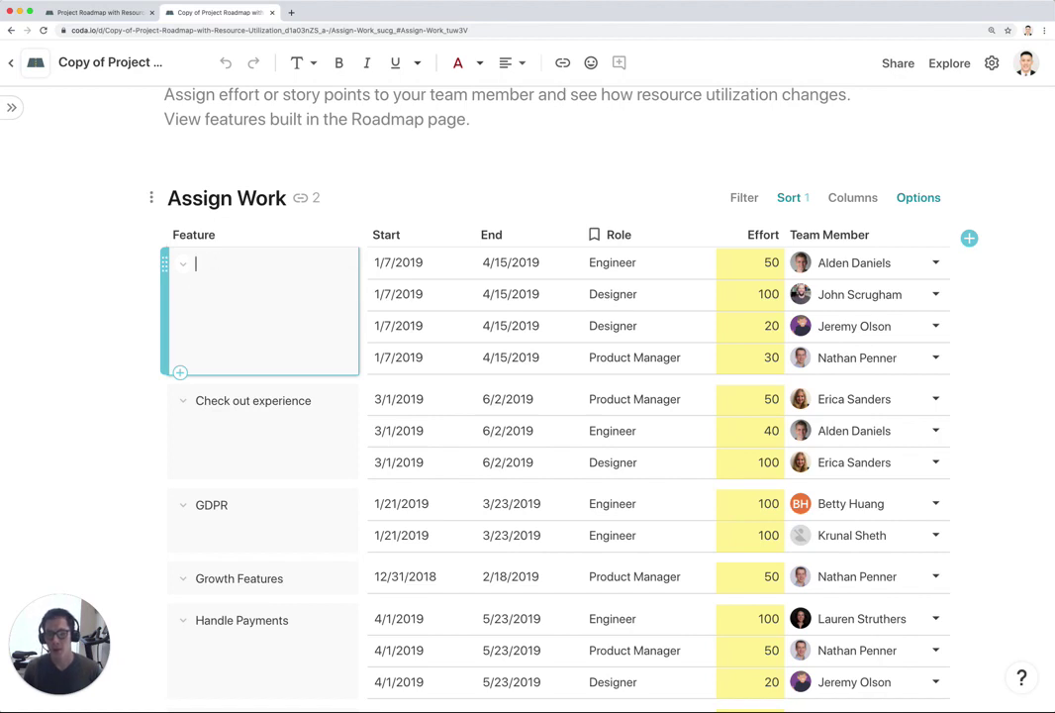
{"action": "type", "text": "Mobil"}
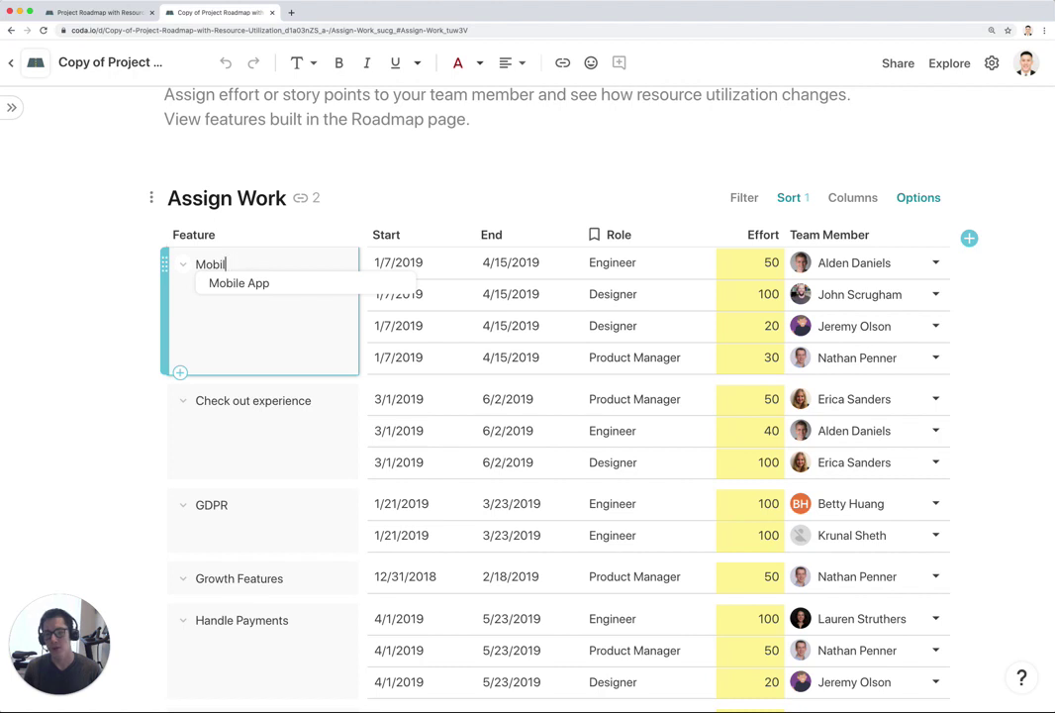
{"action": "key", "text": "BackSpace"}
{"action": "key", "text": "BackSpace"}
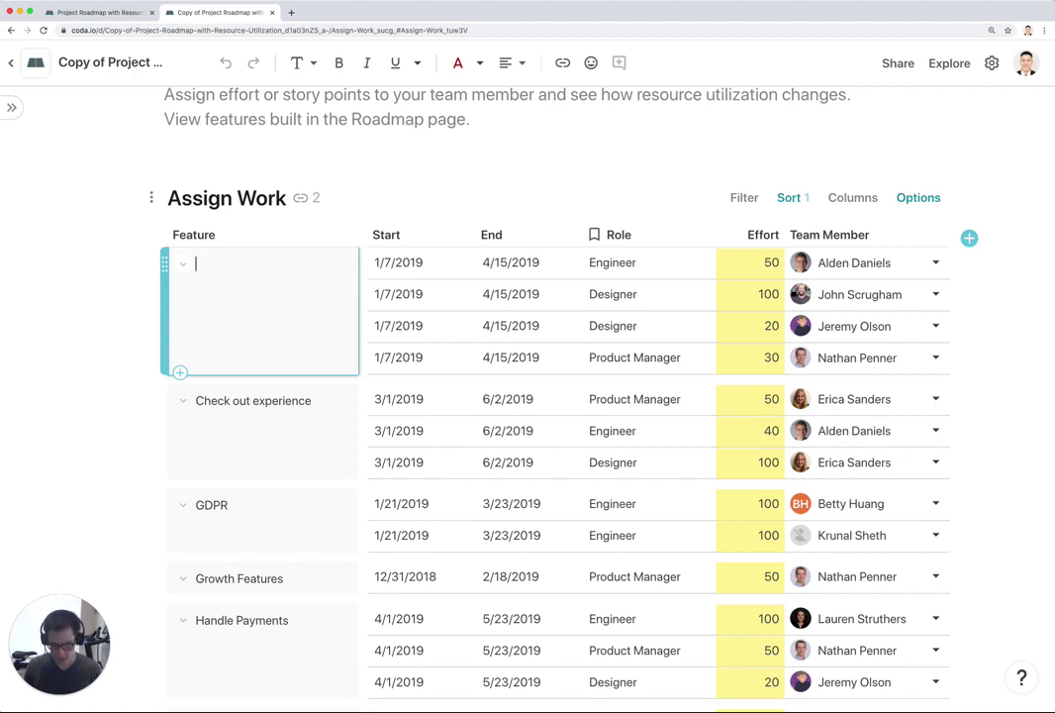
{"action": "type", "text": "Inte"}
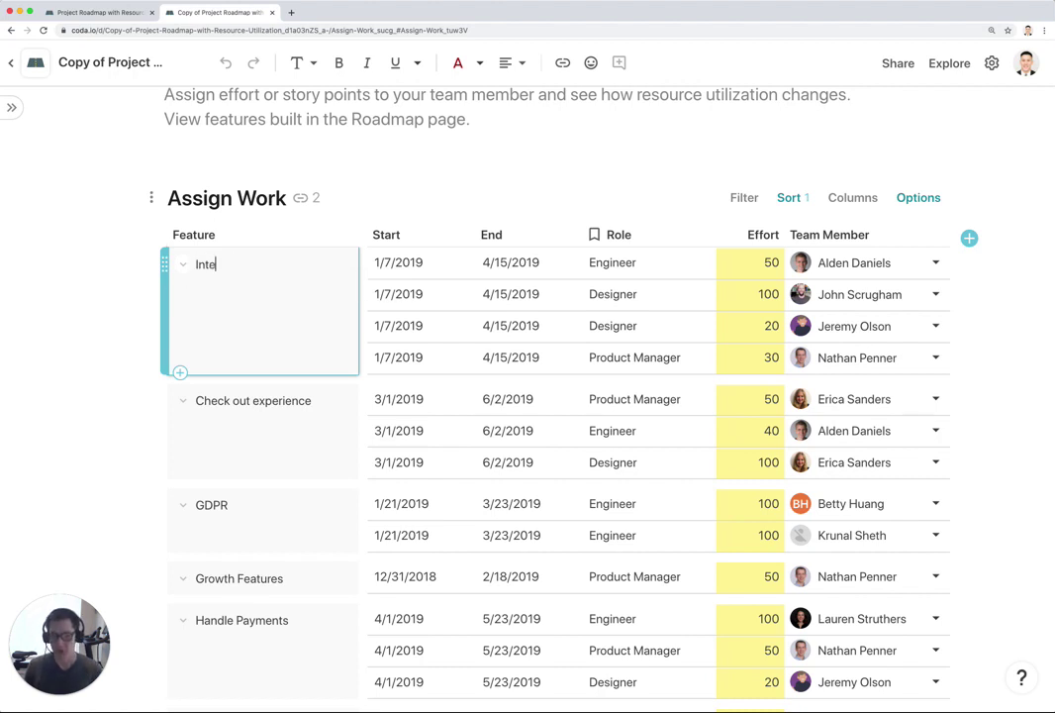
{"action": "type", "text": "gration with "}
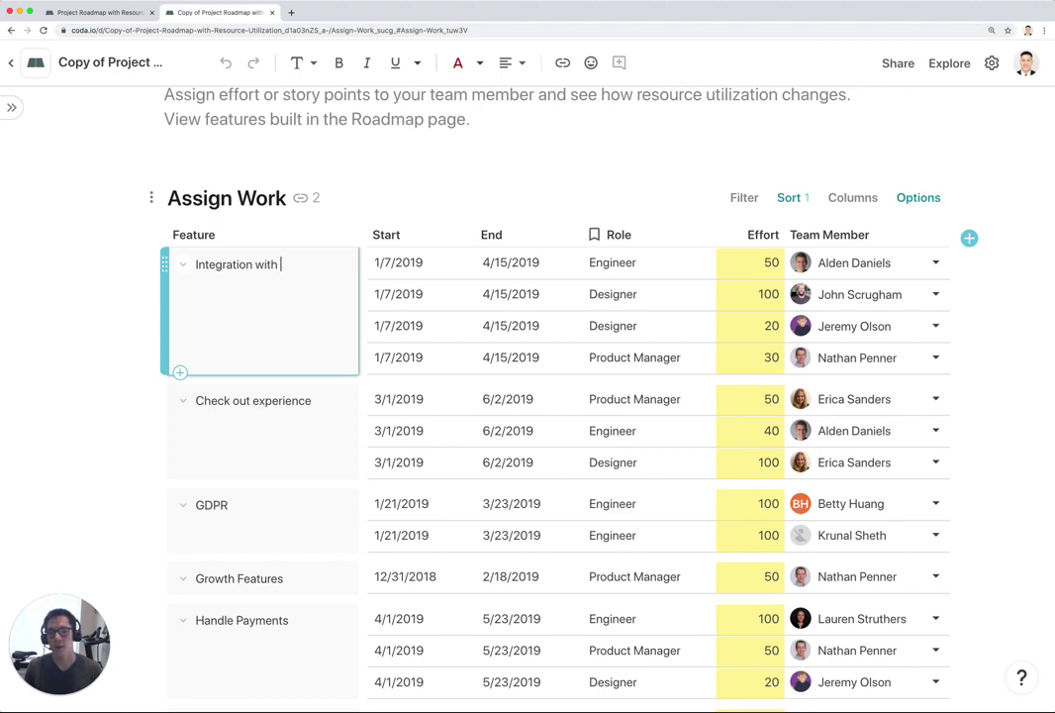
{"action": "type", "text": "gmail"}
{"action": "key", "text": "Return"}
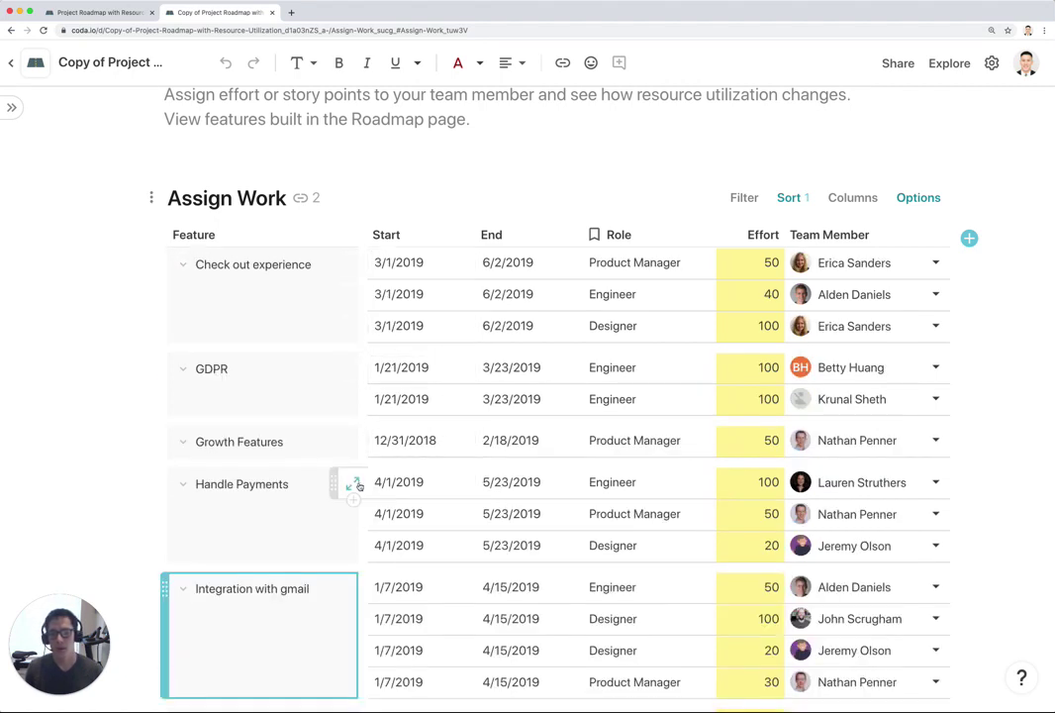
{"action": "scroll", "coordinate": [356, 465], "scroll_direction": "down", "scroll_amount": 2}
{"action": "scroll", "coordinate": [495, 327], "scroll_direction": "down", "scroll_amount": 1}
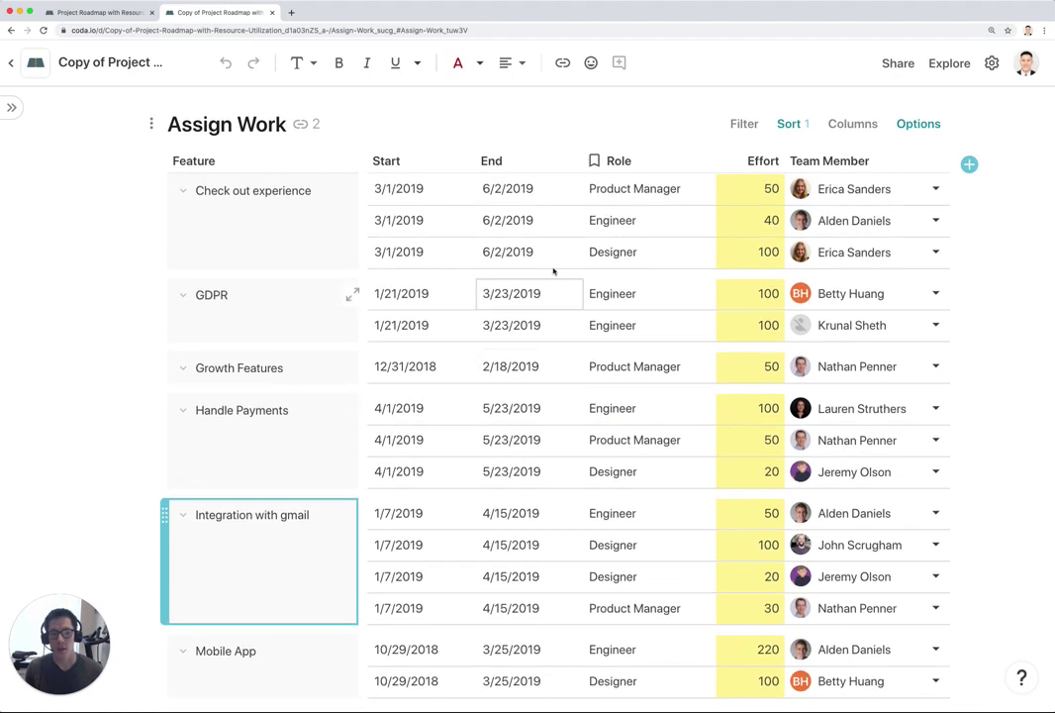
Delete Handle Payments' extra rows, leaving only its Engineer row
{"action": "left_click", "coordinate": [413, 472]}
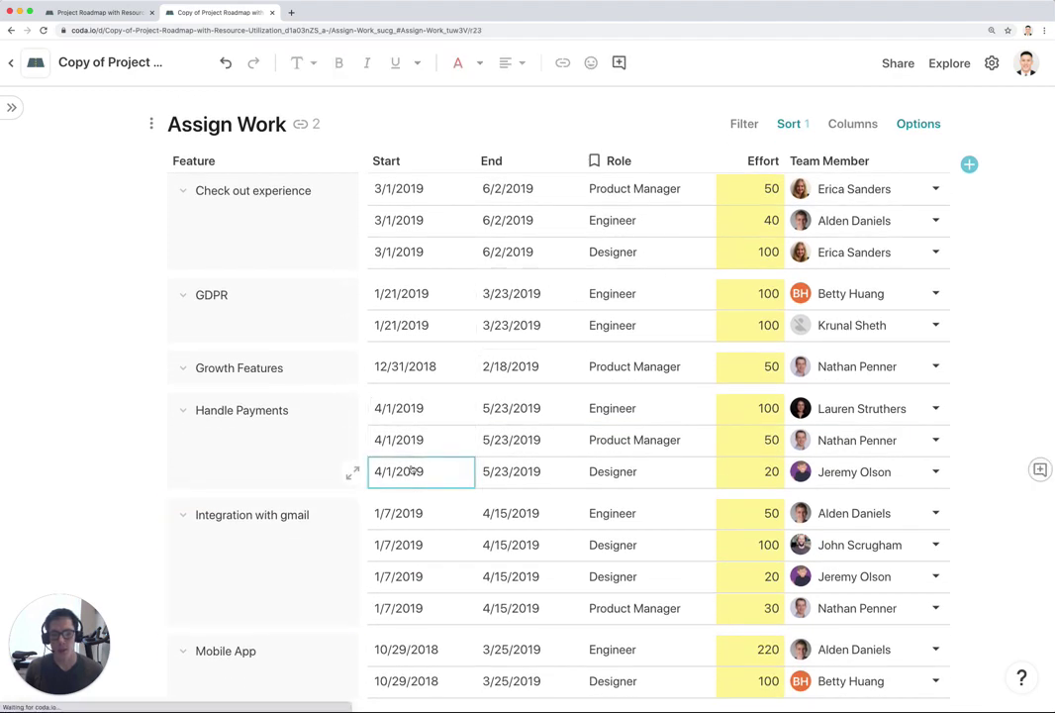
{"action": "key", "text": "Escape"}
{"action": "key", "text": "Escape"}
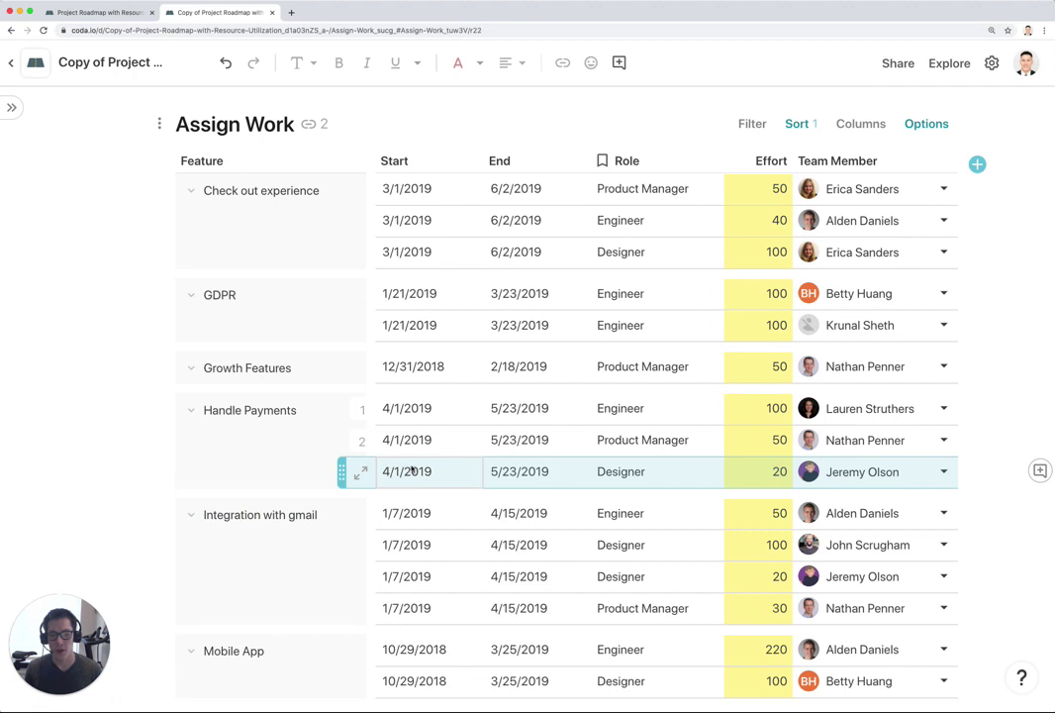
{"action": "key", "text": "BackSpace"}
{"action": "key", "text": "BackSpace"}
Delete all four Integration with gmail rows from the Assign Work table
{"action": "double_click", "coordinate": [422, 545]}
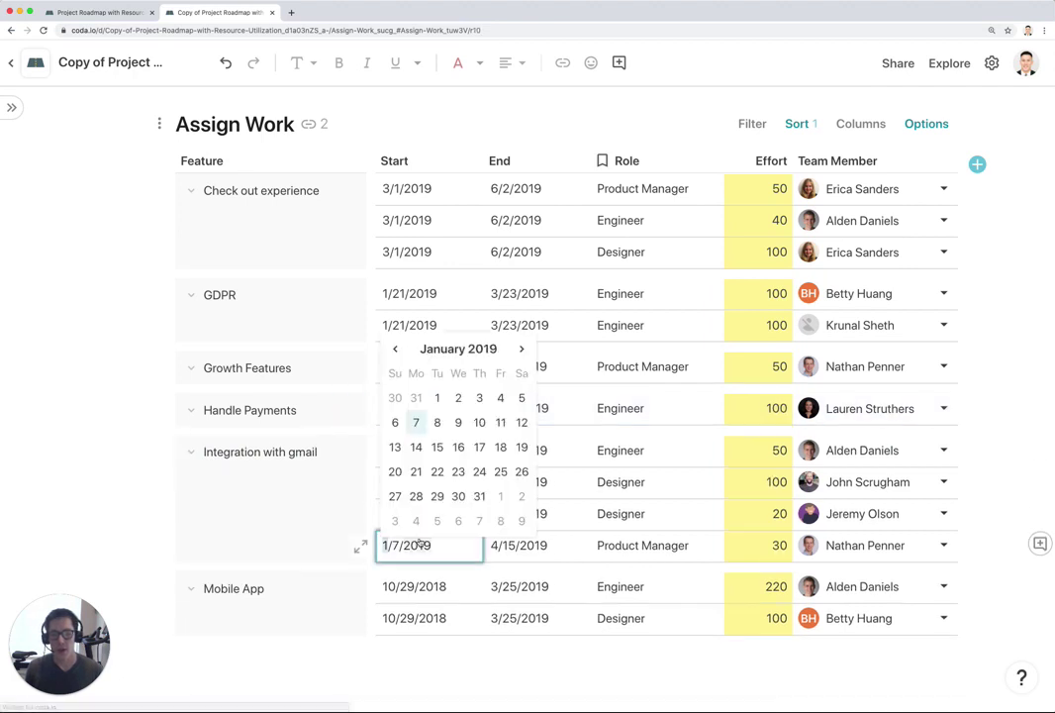
{"action": "key", "text": "Escape"}
{"action": "key", "text": "Escape"}
{"action": "key", "text": "shift+Up"}
{"action": "key", "text": "shift+Up"}
{"action": "key", "text": "shift+Up"}
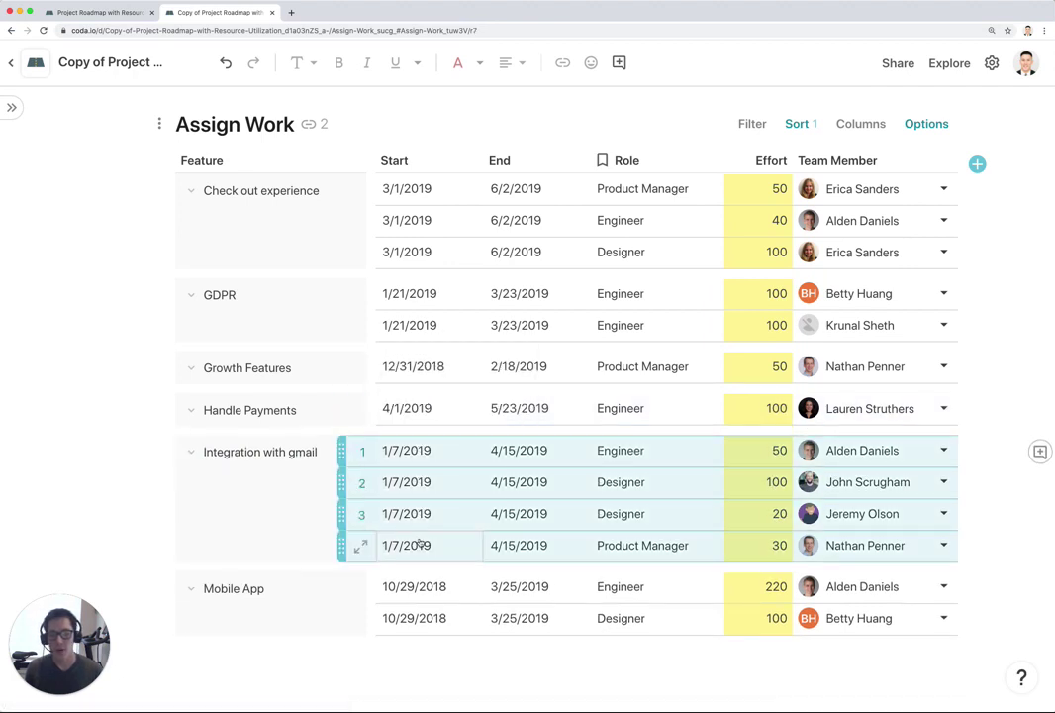
{"action": "key", "text": "BackSpace"}
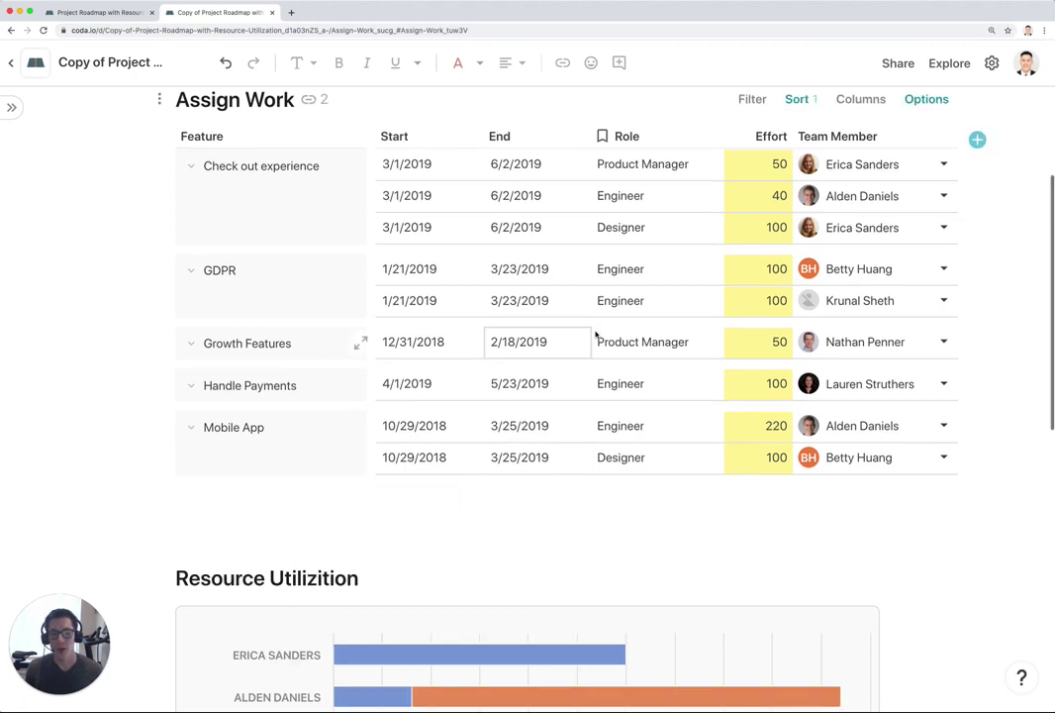
{"action": "scroll", "coordinate": [591, 302], "scroll_direction": "up", "scroll_amount": 2}
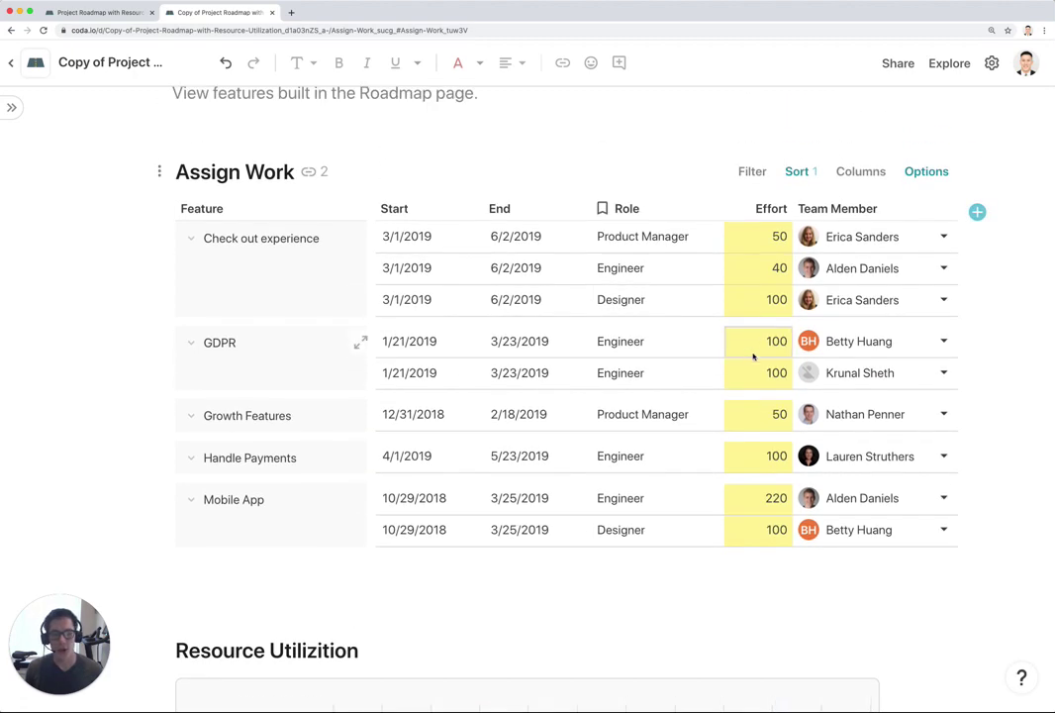
{"action": "scroll", "coordinate": [754, 327], "scroll_direction": "down", "scroll_amount": 3}
{"action": "scroll", "coordinate": [753, 374], "scroll_direction": "down", "scroll_amount": 2}
{"action": "scroll", "coordinate": [752, 377], "scroll_direction": "down", "scroll_amount": 2}
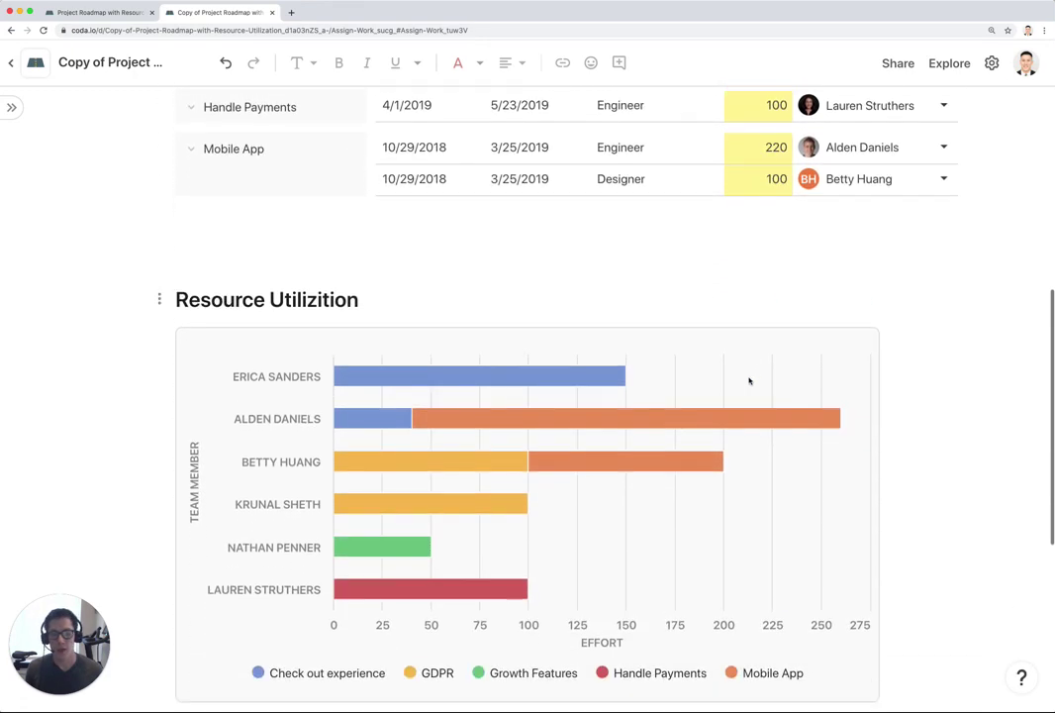
{"action": "scroll", "coordinate": [378, 493], "scroll_direction": "down", "scroll_amount": 1}
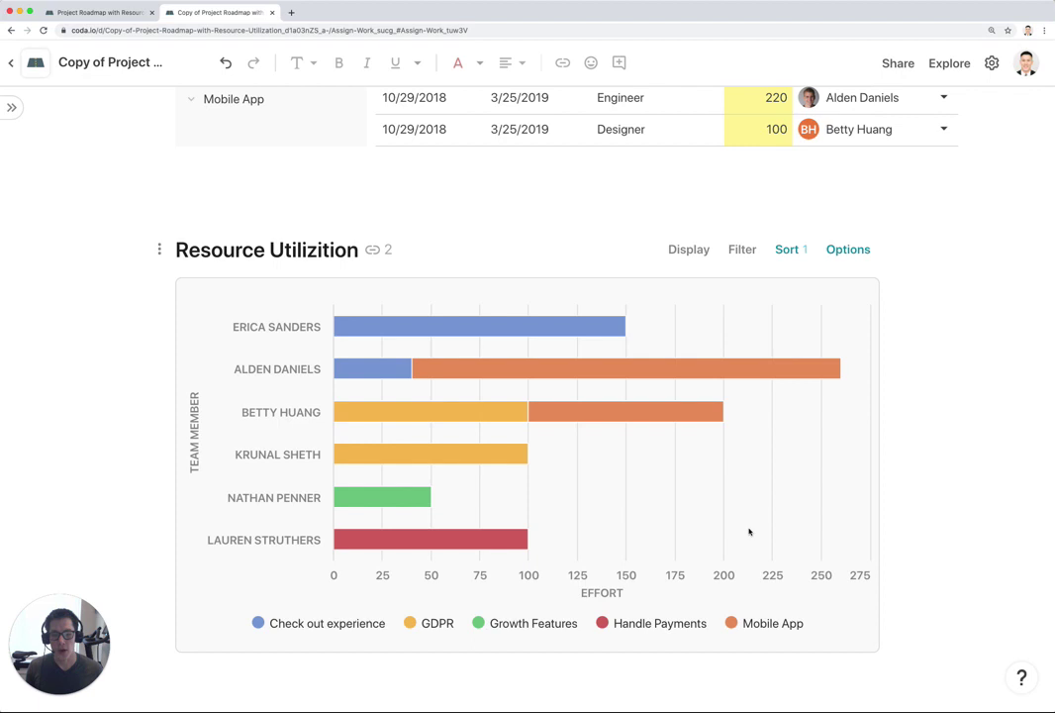
{"action": "mouse_move", "coordinate": [749, 419]}
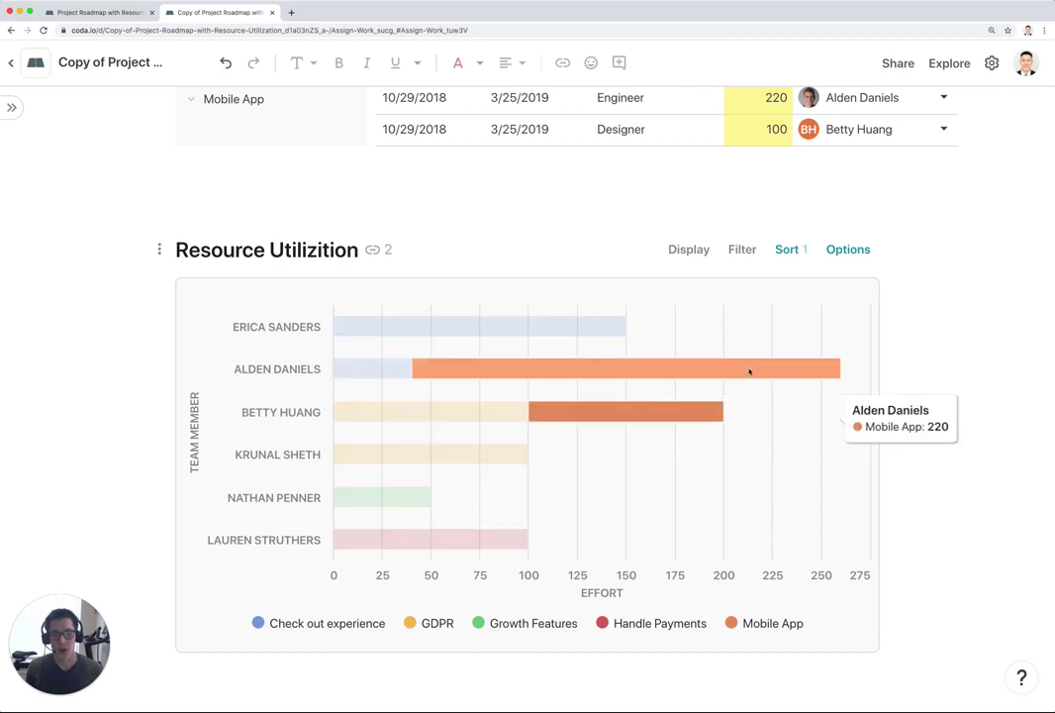
{"action": "scroll", "coordinate": [753, 384], "scroll_direction": "up", "scroll_amount": 3}
Lower the Mobile App Engineer effort from 220 to 100
{"action": "scroll", "coordinate": [758, 390], "scroll_direction": "up", "scroll_amount": 3}
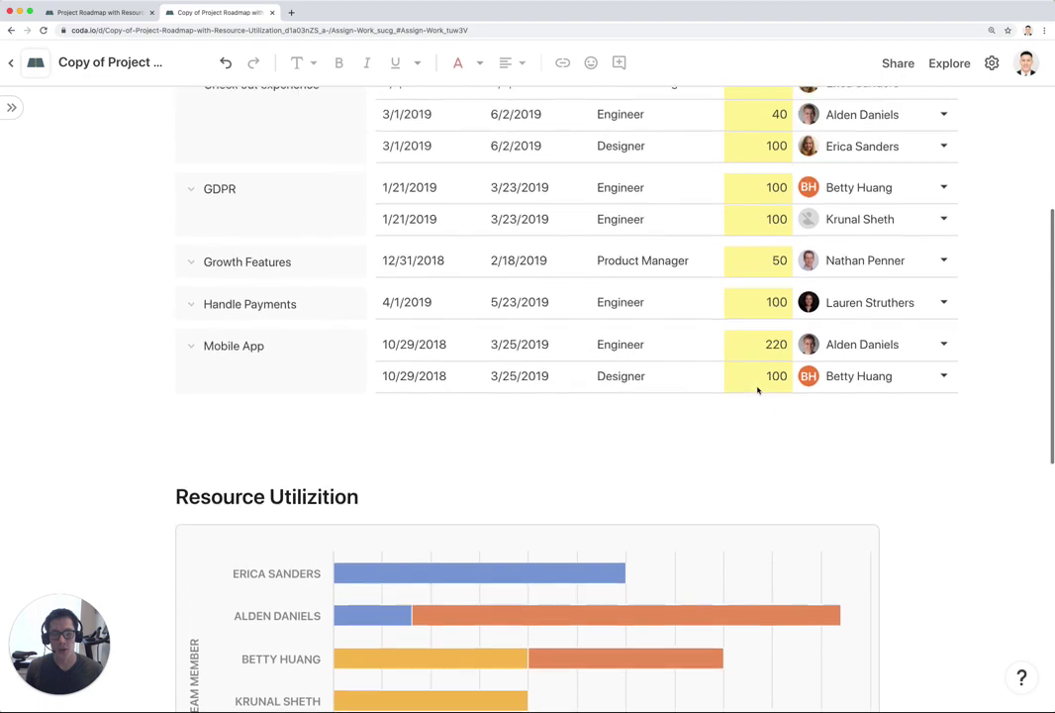
{"action": "scroll", "coordinate": [759, 390], "scroll_direction": "up", "scroll_amount": 2}
{"action": "scroll", "coordinate": [759, 390], "scroll_direction": "up", "scroll_amount": 2}
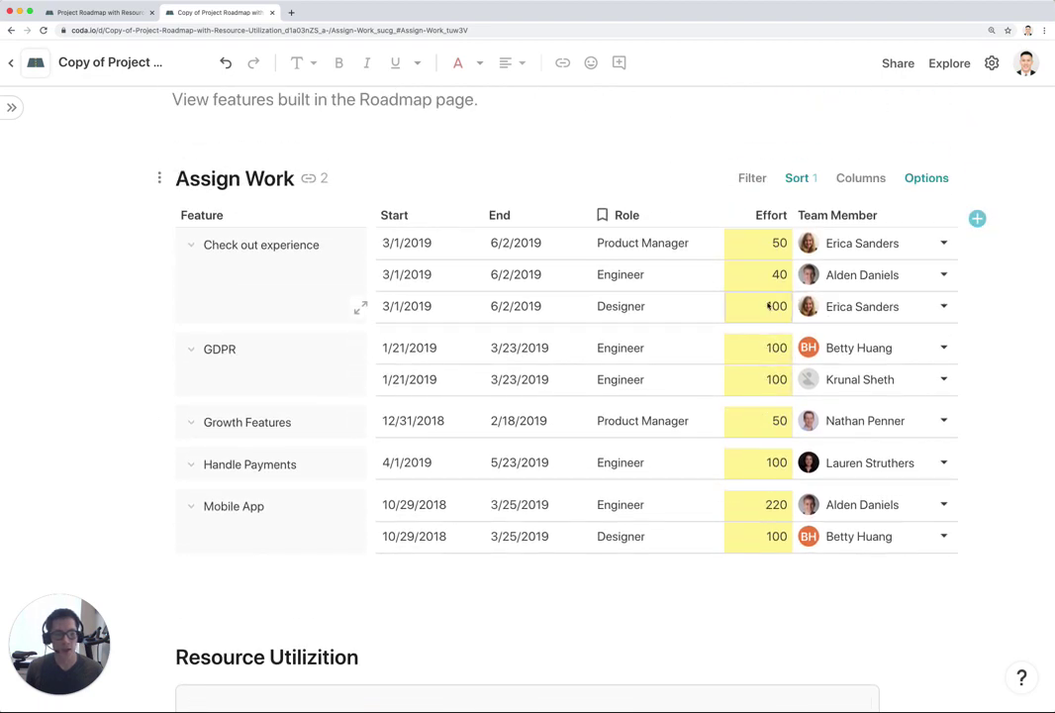
{"action": "left_click", "coordinate": [764, 505]}
{"action": "type", "text": "1"}
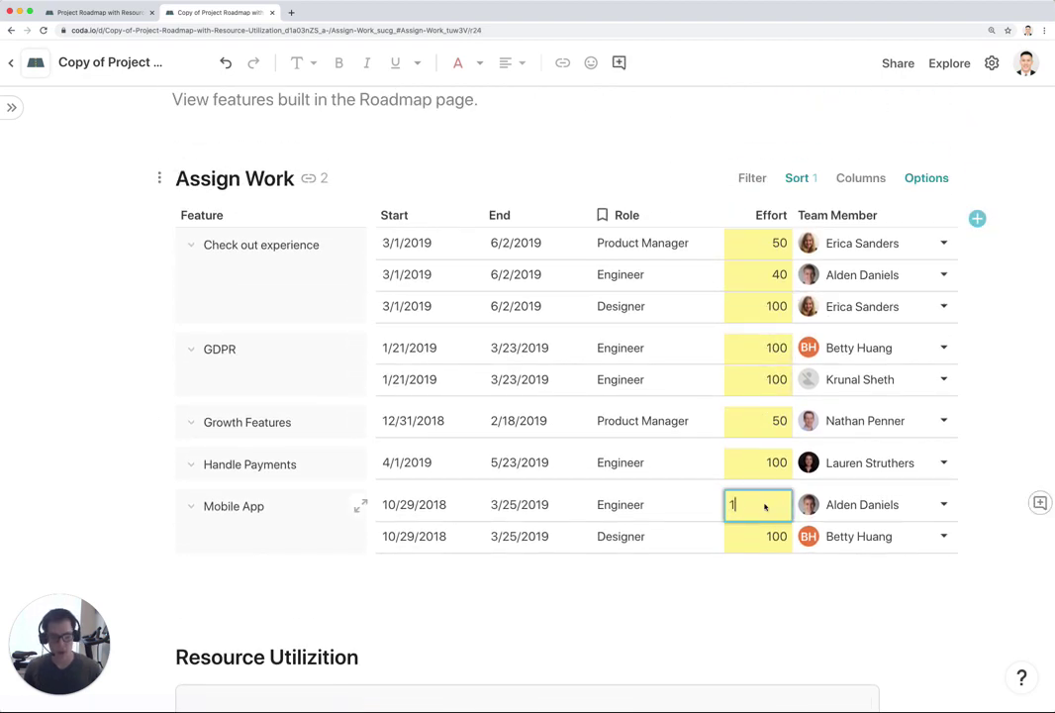
{"action": "type", "text": "00"}
{"action": "key", "text": "Tab"}
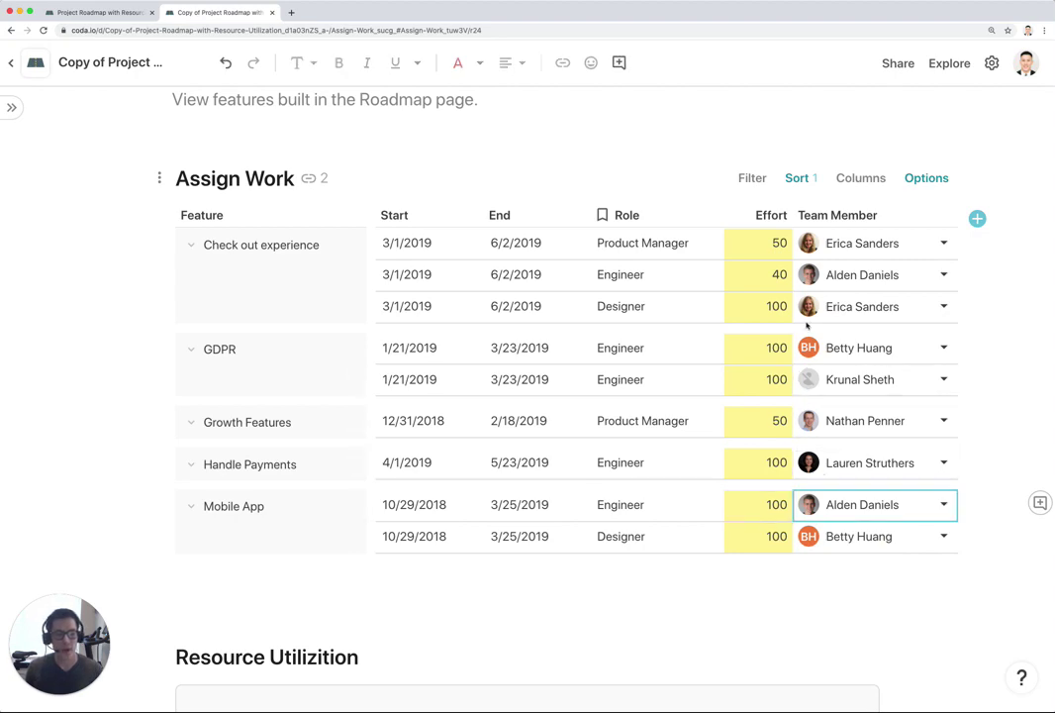
Set the Check out experience Product Manager effort to 100 and check the utilization chart
{"action": "left_click", "coordinate": [768, 252]}
{"action": "type", "text": "100"}
{"action": "key", "text": "Return"}
{"action": "scroll", "coordinate": [737, 348], "scroll_direction": "down", "scroll_amount": 3}
{"action": "scroll", "coordinate": [729, 299], "scroll_direction": "down", "scroll_amount": 3}
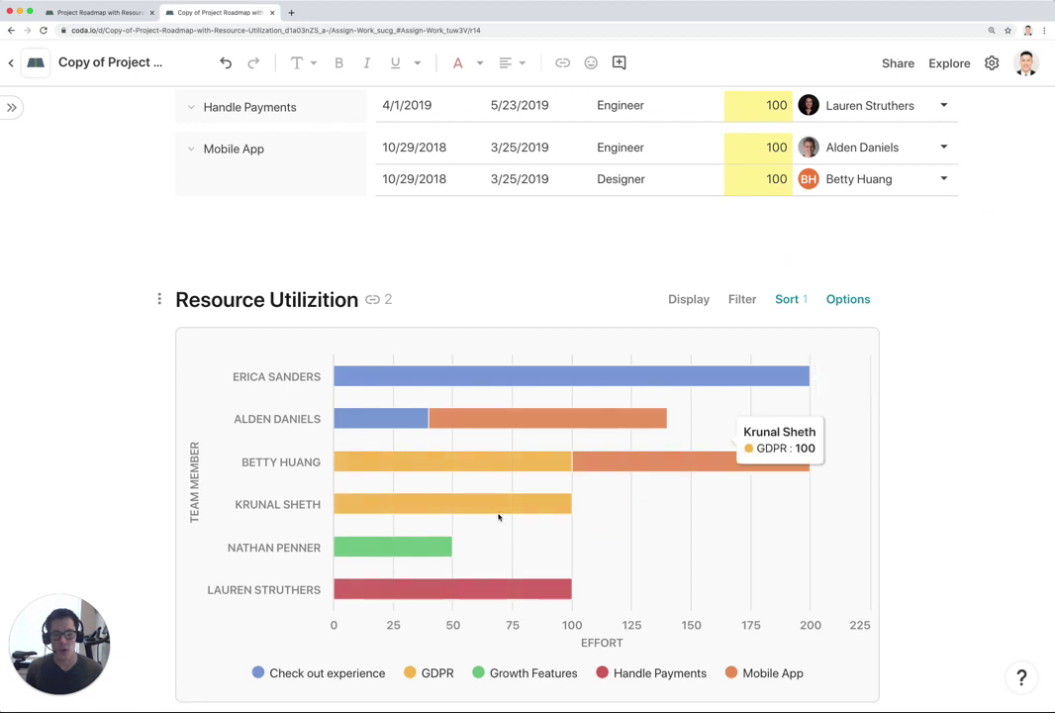
{"action": "mouse_move", "coordinate": [594, 419]}
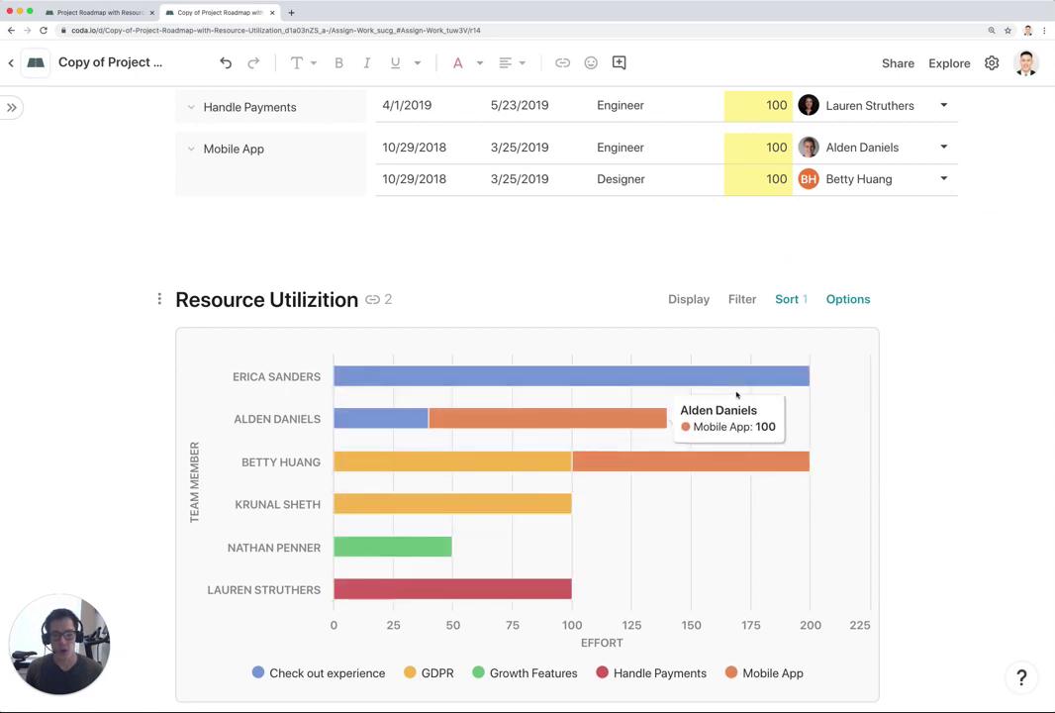
{"action": "scroll", "coordinate": [589, 525], "scroll_direction": "down", "scroll_amount": 4}
{"action": "scroll", "coordinate": [593, 525], "scroll_direction": "down", "scroll_amount": 2}
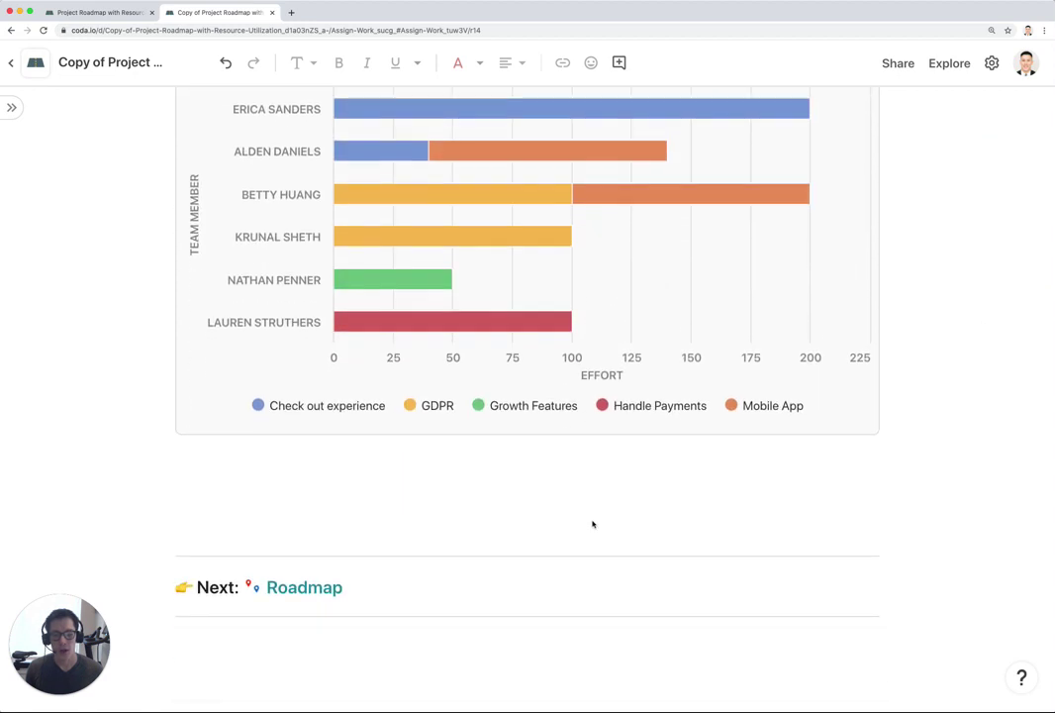
{"action": "scroll", "coordinate": [593, 523], "scroll_direction": "up", "scroll_amount": 2}
{"action": "scroll", "coordinate": [574, 465], "scroll_direction": "up", "scroll_amount": 2}
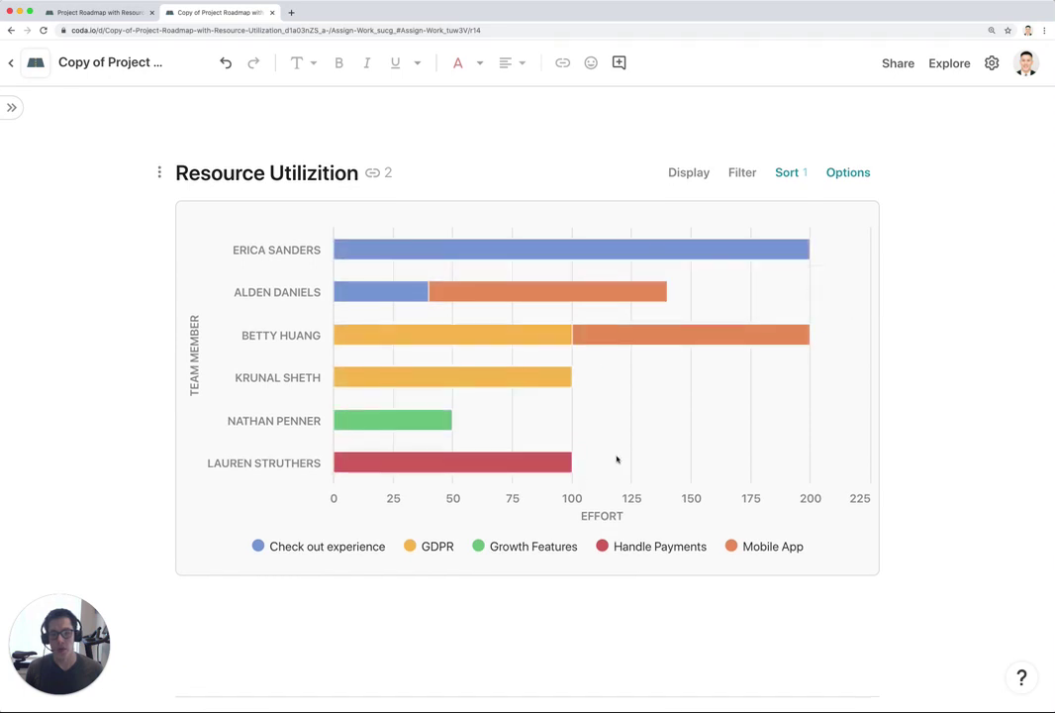
{"action": "scroll", "coordinate": [621, 593], "scroll_direction": "down", "scroll_amount": 2}
{"action": "scroll", "coordinate": [544, 644], "scroll_direction": "down", "scroll_amount": 1}
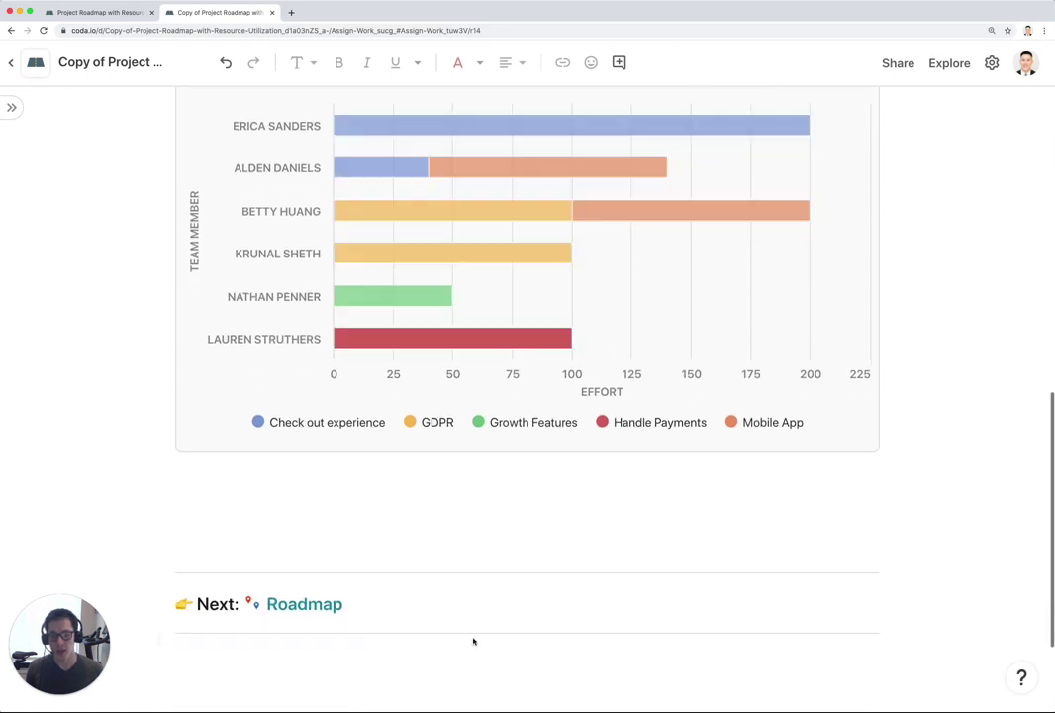
Open the Roadmap gantt chart and collapse the Check out experience, GDPR and Mobile App groups
{"action": "left_click", "coordinate": [316, 611]}
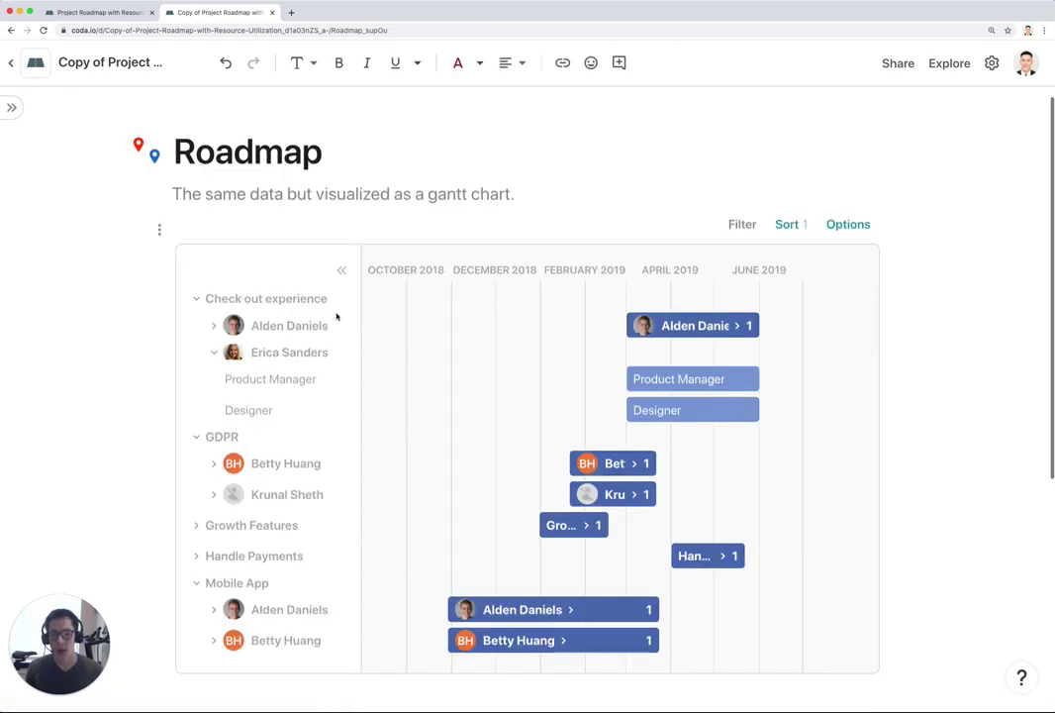
{"action": "left_click", "coordinate": [196, 298]}
{"action": "left_click", "coordinate": [197, 333]}
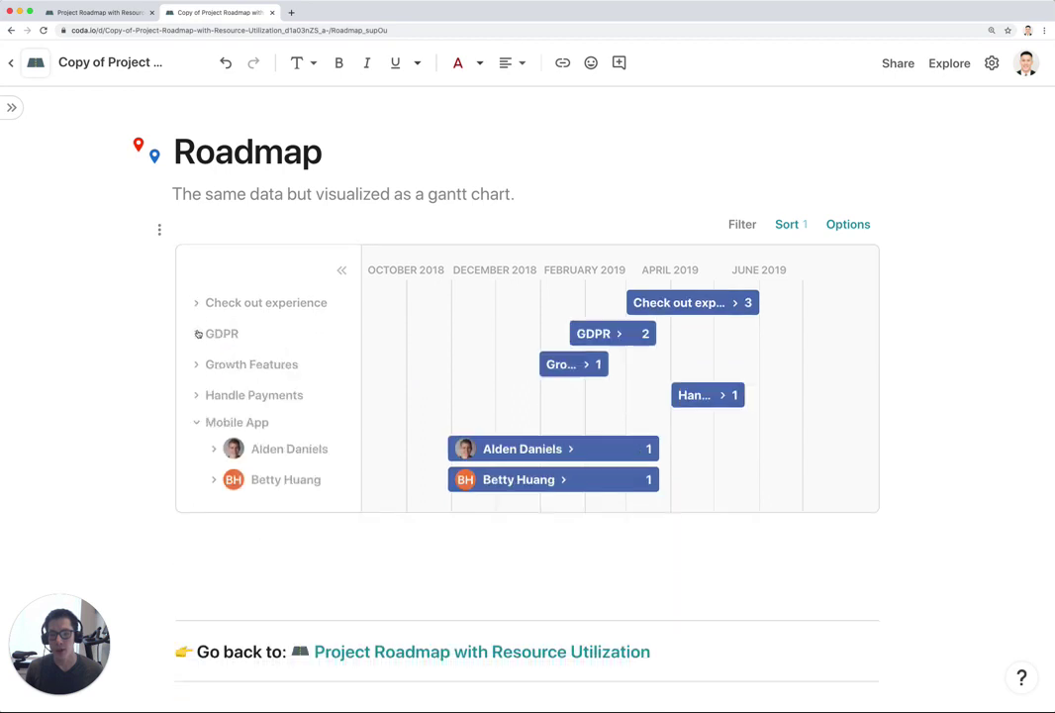
{"action": "left_click", "coordinate": [197, 420]}
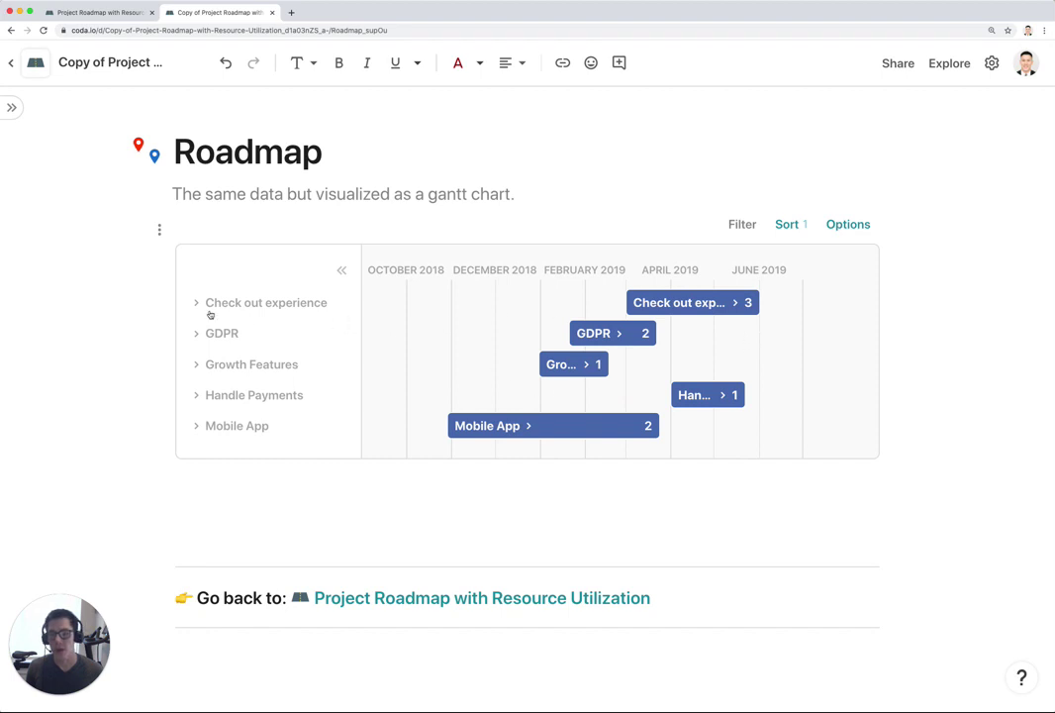
Expand Check out experience to show its team members' role rows
{"action": "left_click", "coordinate": [197, 304]}
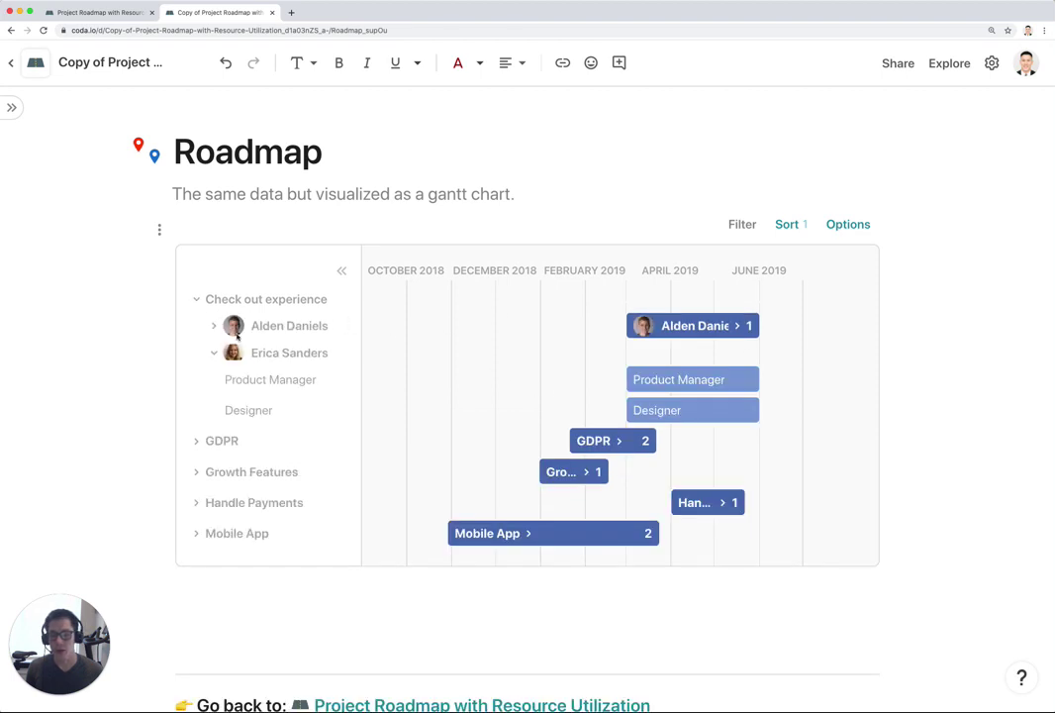
{"action": "left_click", "coordinate": [214, 352]}
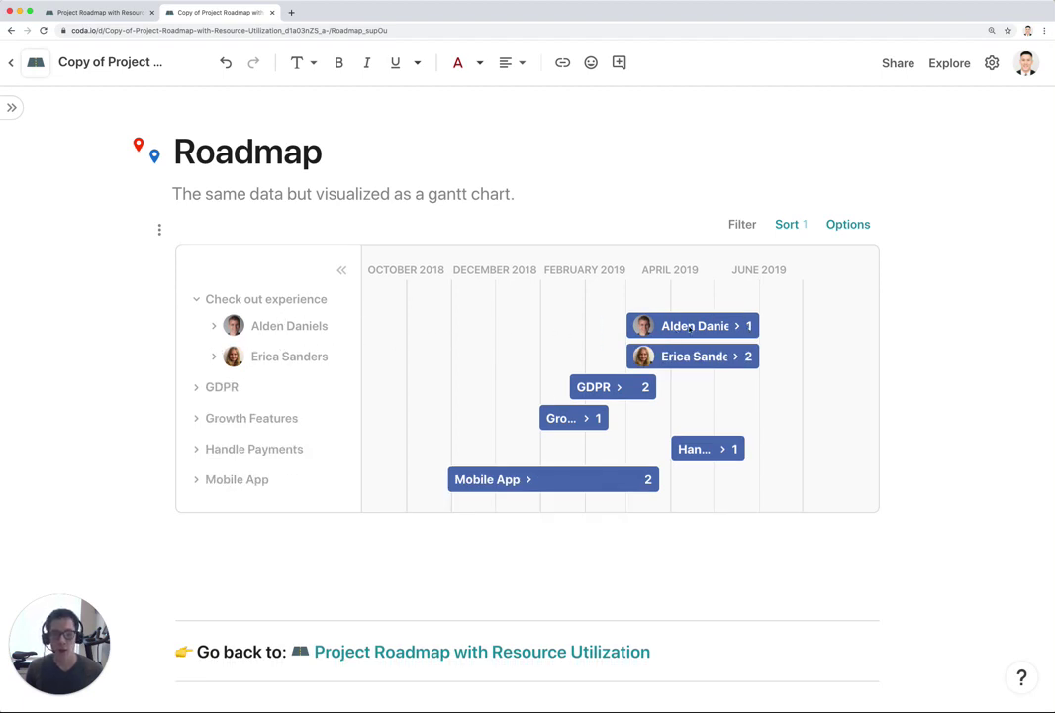
{"action": "left_click", "coordinate": [214, 329]}
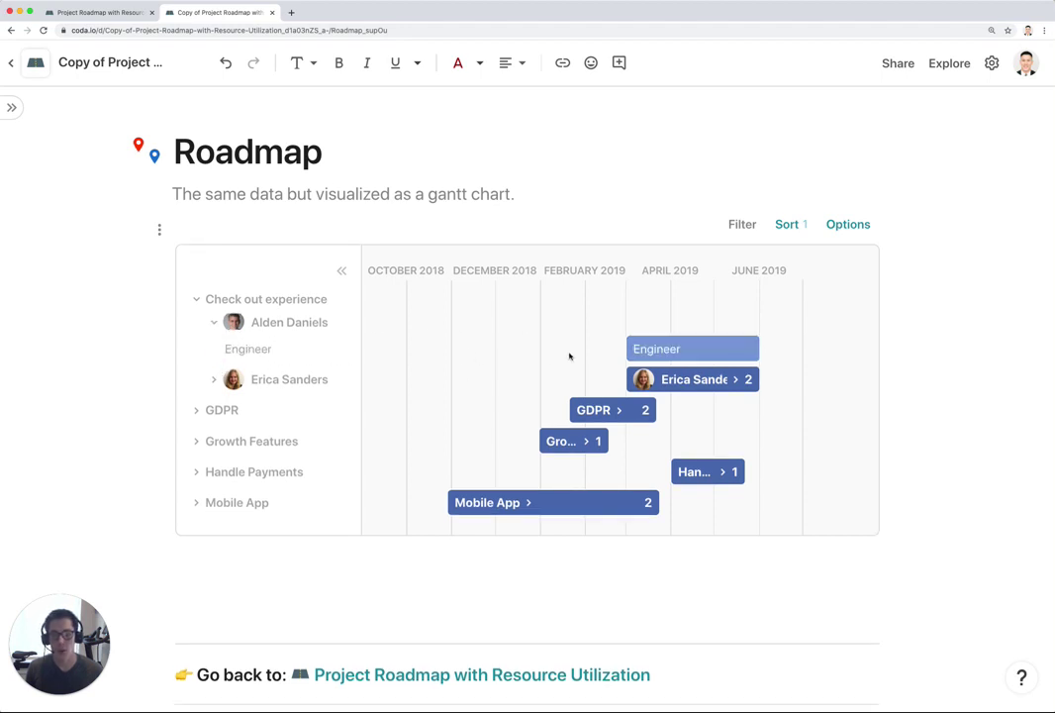
Expand the GDPR, Growth Features, Handle Payments and Mobile App groups in the gantt
{"action": "left_click", "coordinate": [214, 322]}
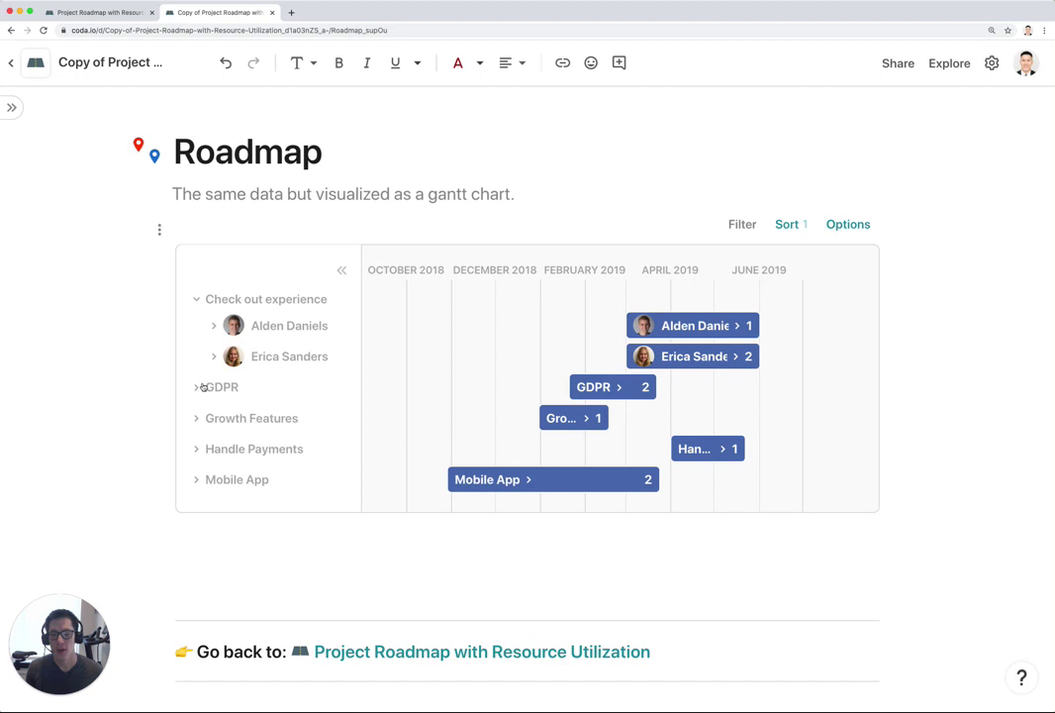
{"action": "left_click", "coordinate": [197, 384]}
{"action": "left_click", "coordinate": [197, 472]}
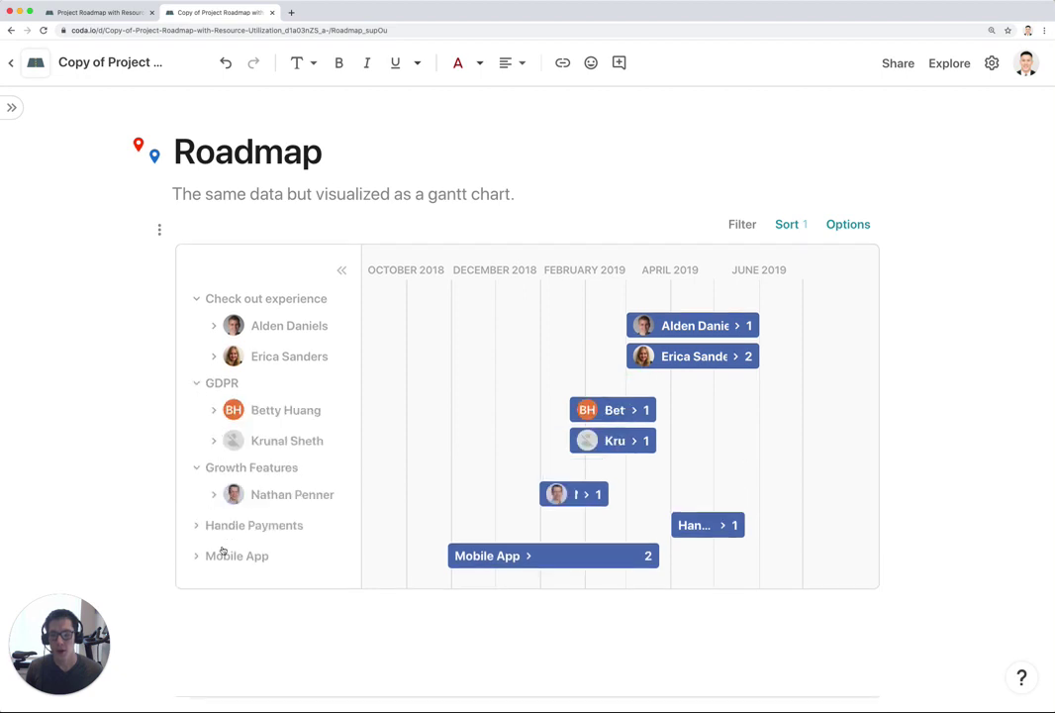
{"action": "left_click", "coordinate": [196, 527]}
{"action": "scroll", "coordinate": [205, 560], "scroll_direction": "down", "scroll_amount": 2}
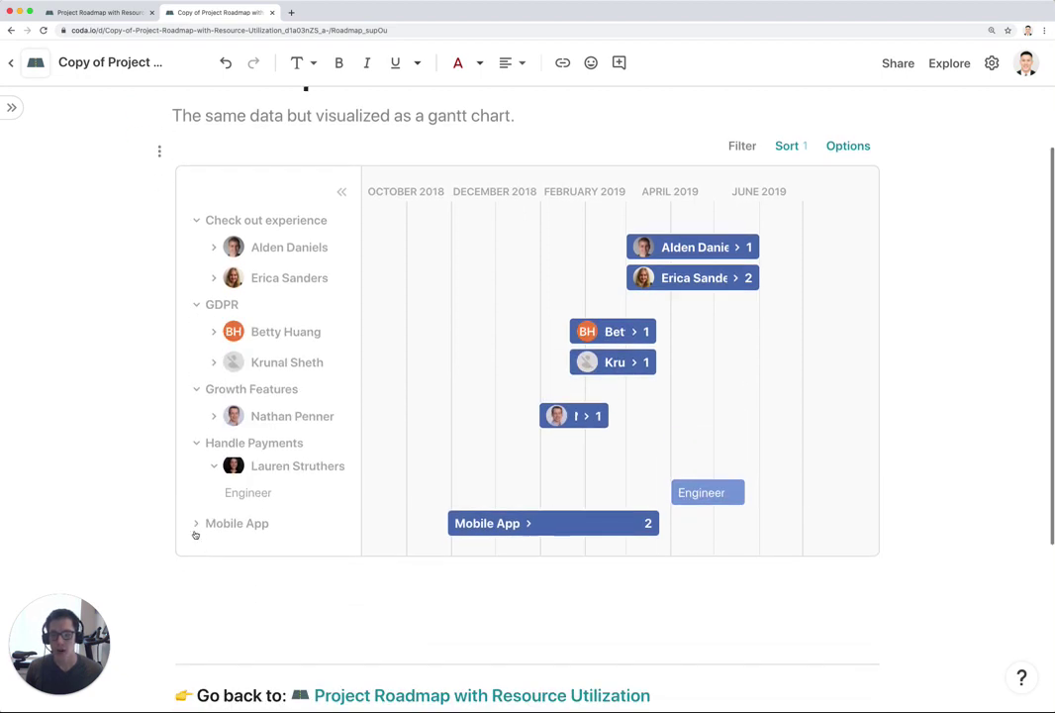
{"action": "left_click", "coordinate": [196, 526]}
{"action": "left_click", "coordinate": [215, 469]}
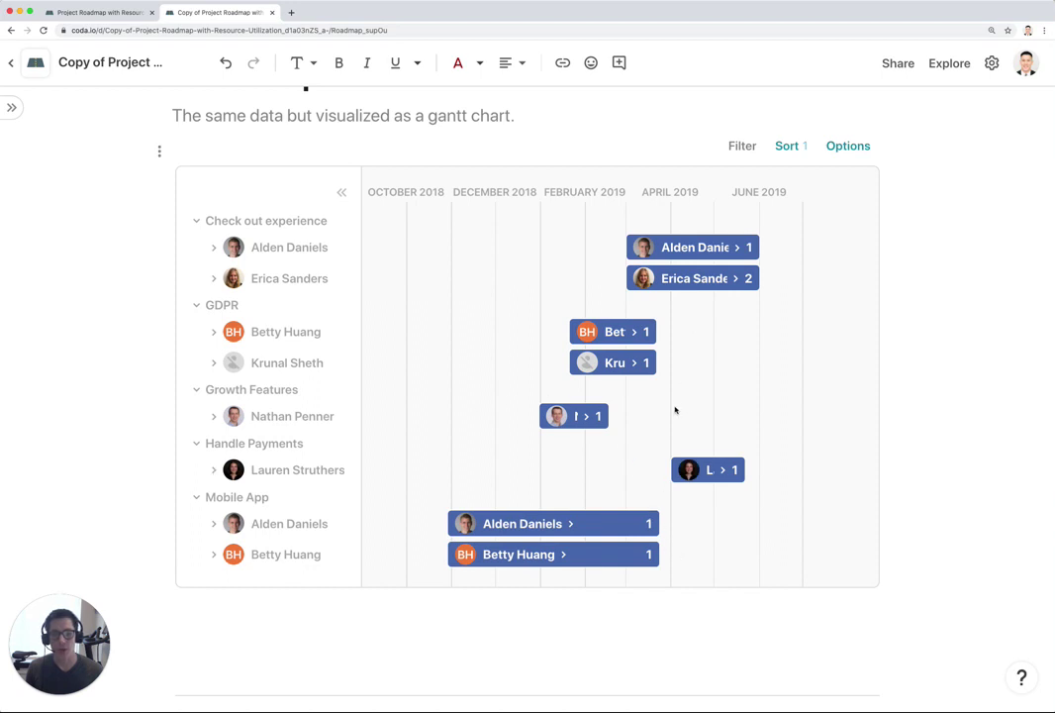
{"action": "scroll", "coordinate": [675, 410], "scroll_direction": "up", "scroll_amount": 3}
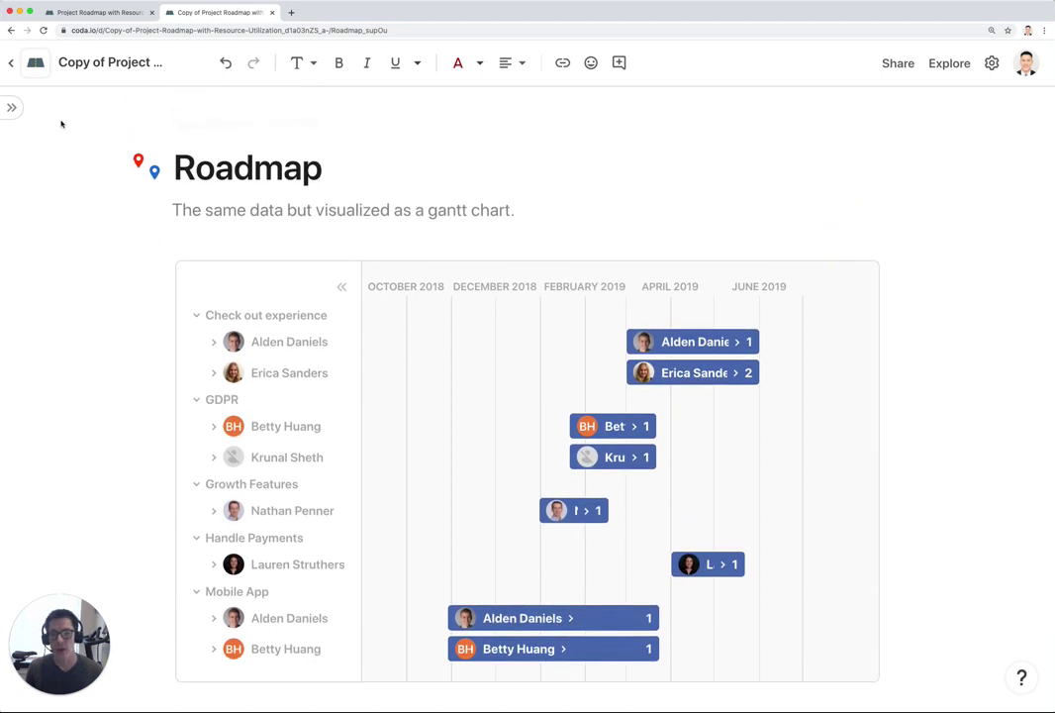
Return to the Project Roadmap with Resource Utilization page
{"action": "scroll", "coordinate": [79, 178], "scroll_direction": "down", "scroll_amount": 5}
{"action": "scroll", "coordinate": [267, 396], "scroll_direction": "down", "scroll_amount": 2}
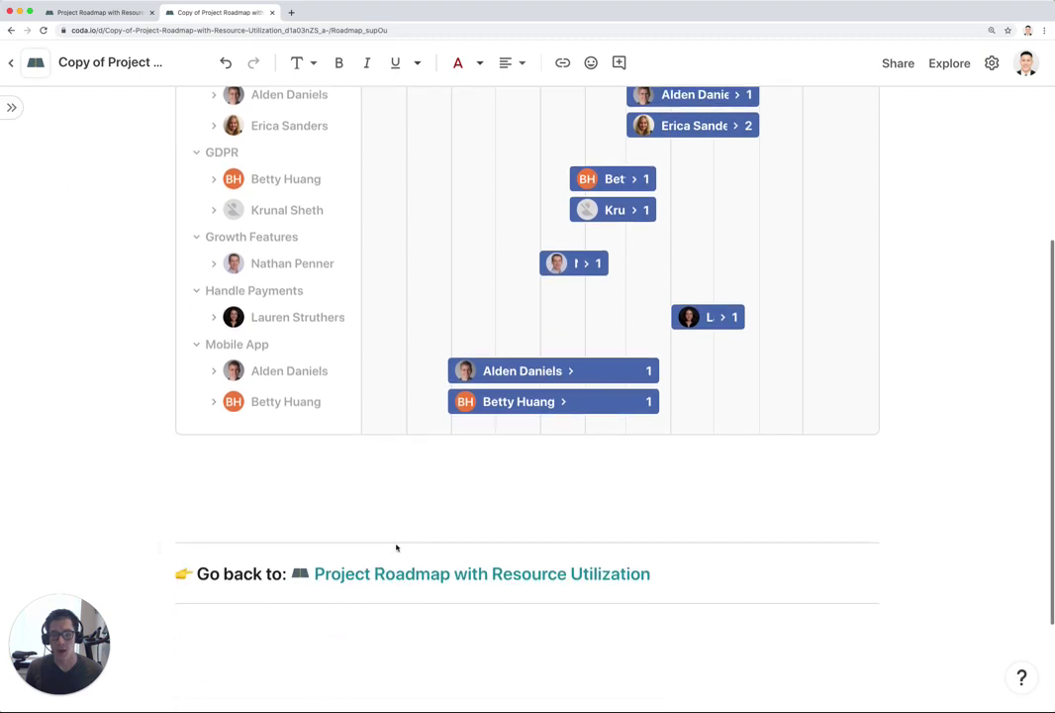
{"action": "left_click", "coordinate": [462, 584]}
{"action": "scroll", "coordinate": [685, 574], "scroll_direction": "down", "scroll_amount": 2}
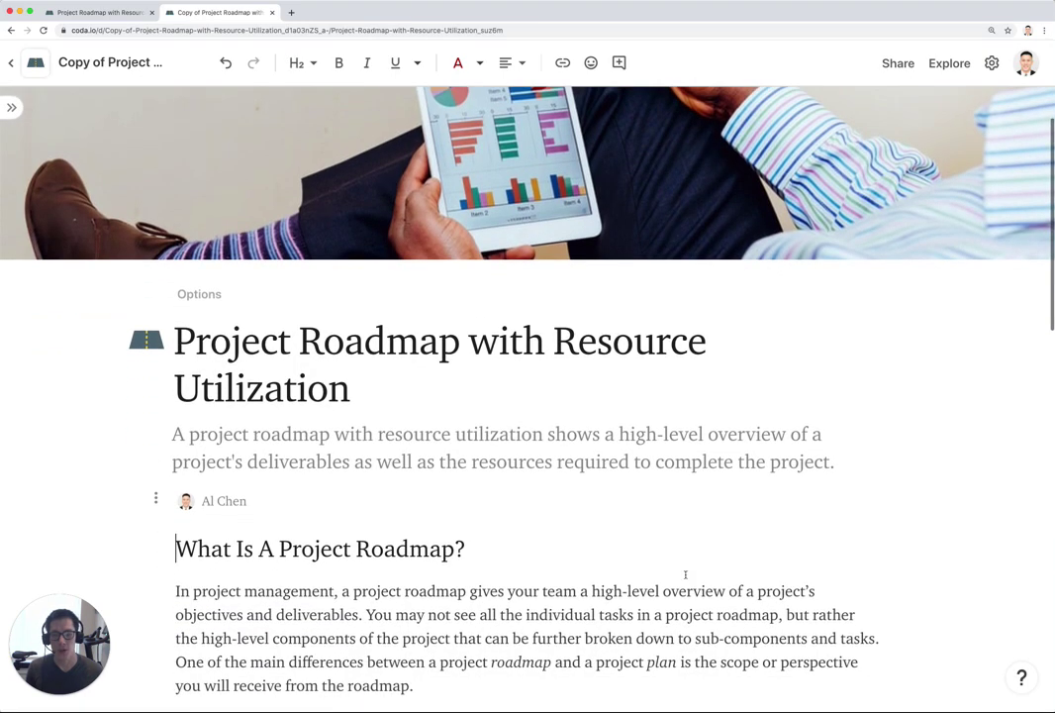